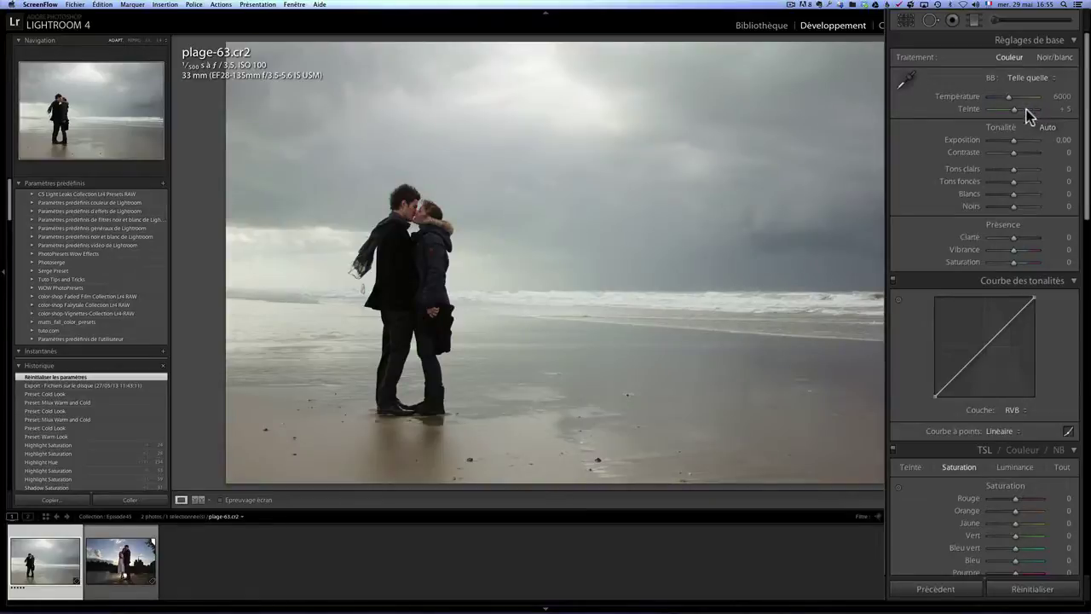
Set Réglages de base tones to Tons clairs −56, Tons foncés +82, Blancs +17 and Noirs −30
drag(1015, 182, 1039, 187)
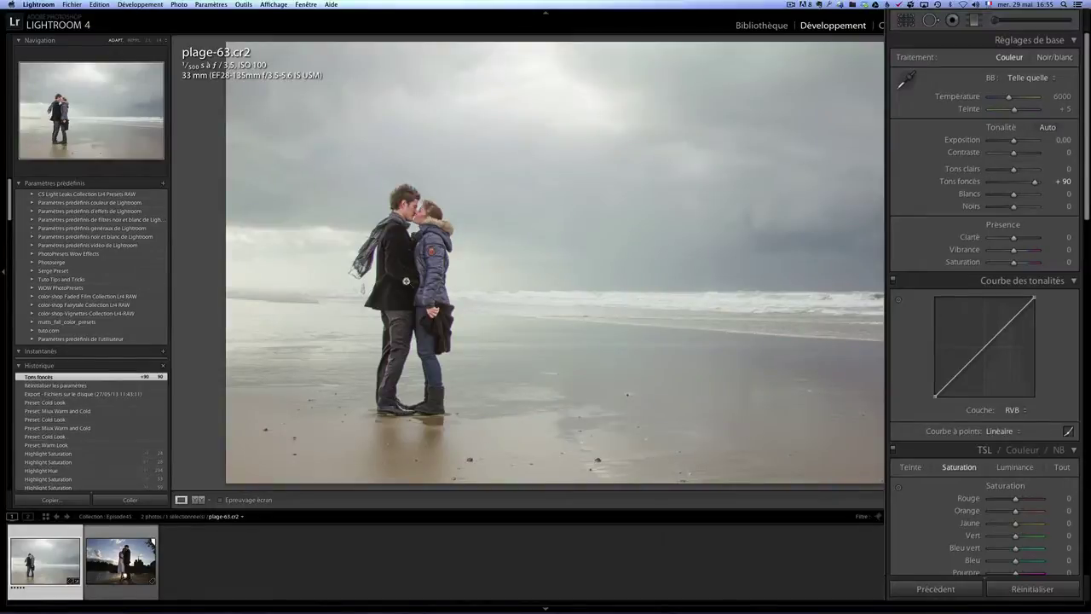
mouse_move(1013, 168)
mouse_down()
mouse_move(999, 169)
mouse_move(1032, 181)
mouse_up()
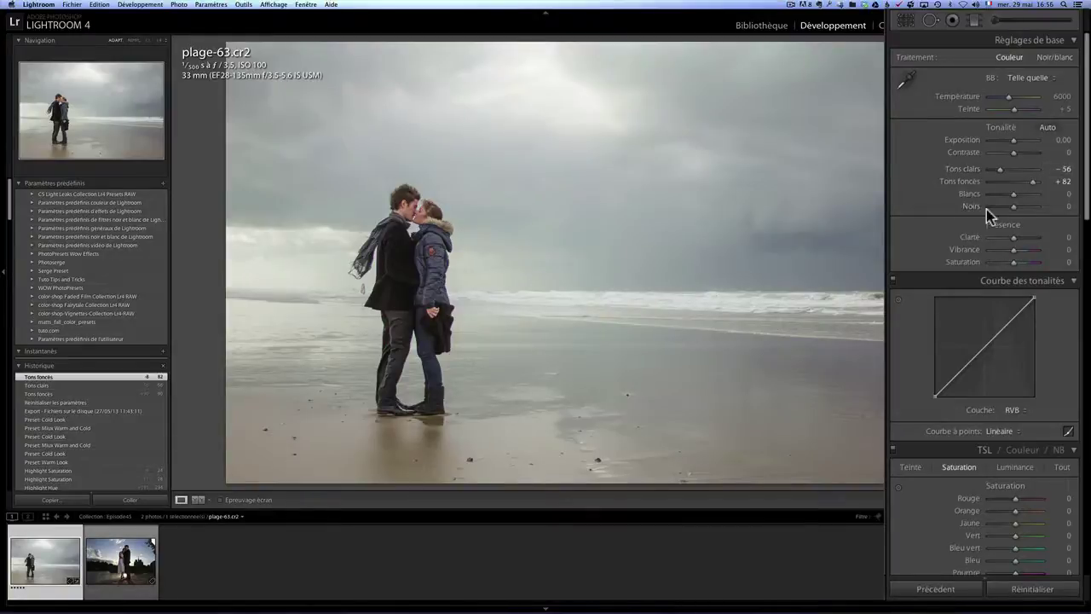
mouse_move(1013, 194)
mouse_down()
mouse_move(1022, 200)
mouse_move(1003, 211)
mouse_up()
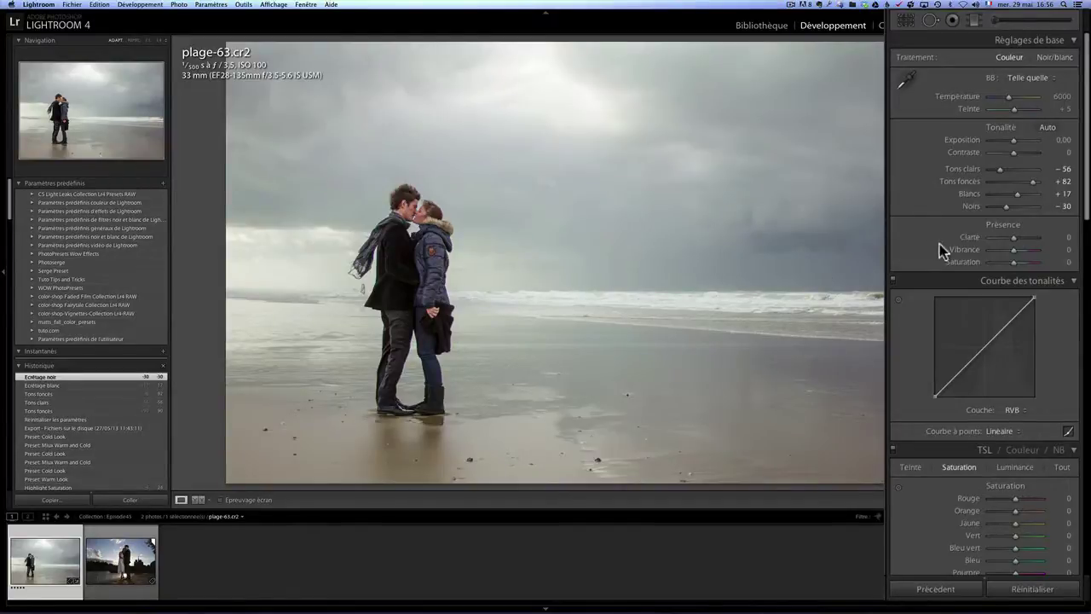
Scroll the Develop panel down through Détail and Effets, then back up to Virage partiel
scroll(1023, 229, down, 5)
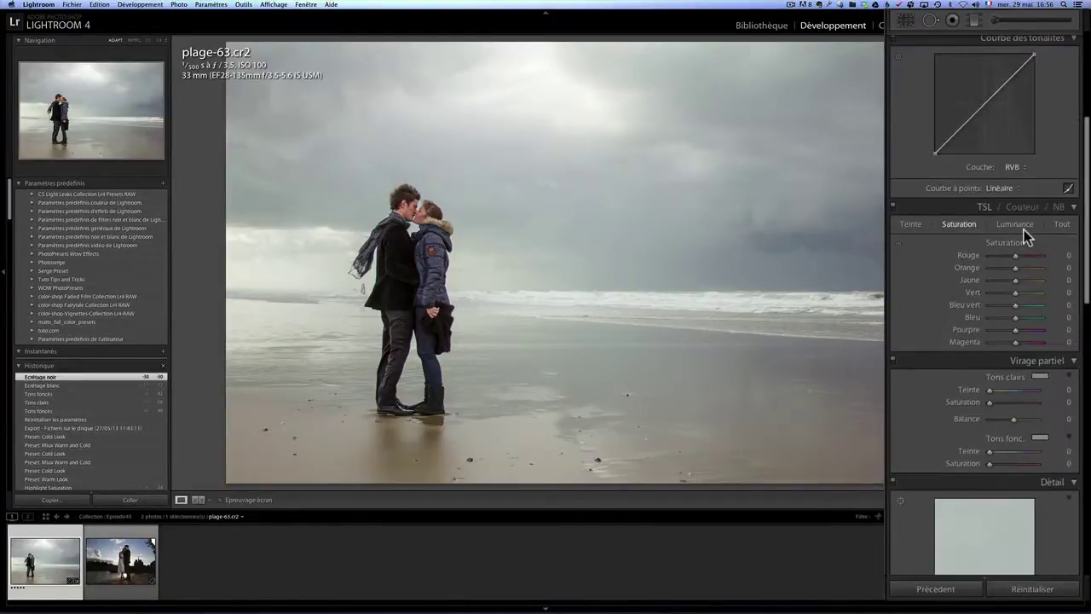
scroll(1023, 230, down, 4)
scroll(1023, 229, down, 4)
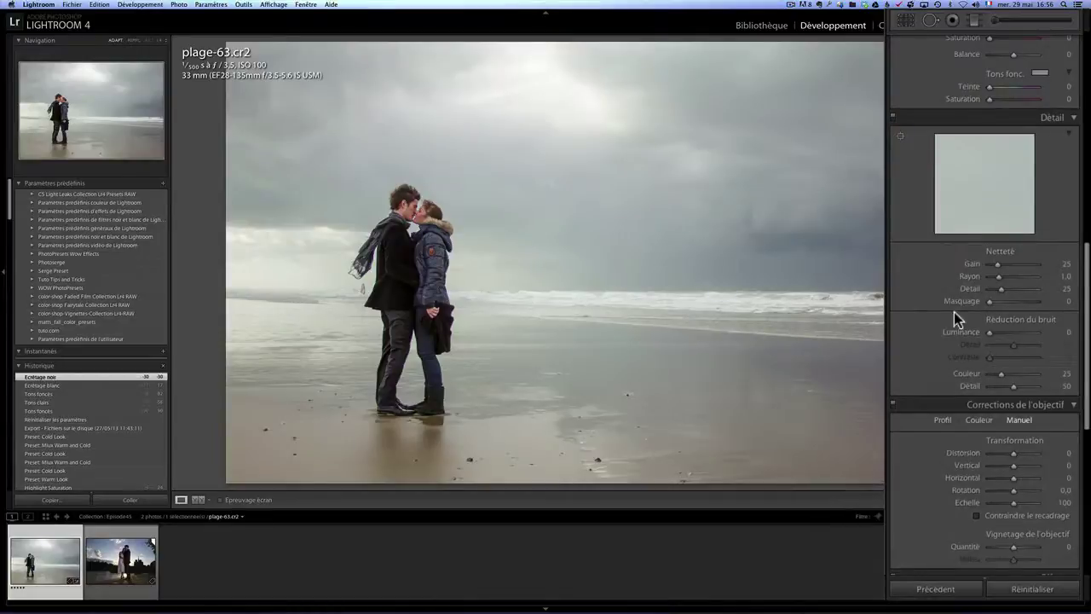
scroll(980, 337, down, 4)
scroll(997, 361, down, 3)
scroll(997, 362, down, 2)
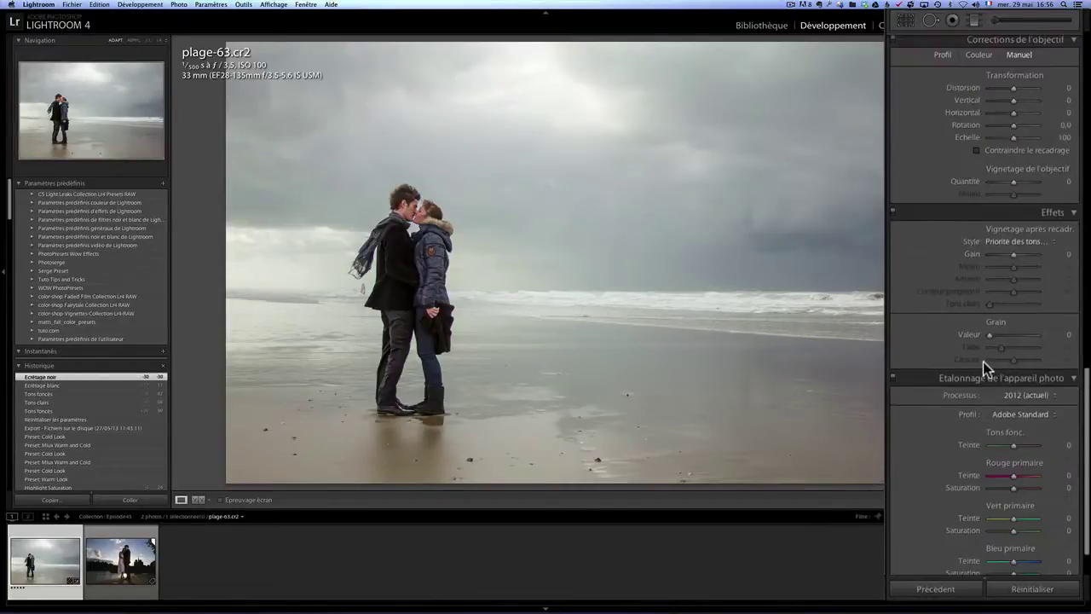
scroll(1017, 384, up, 4)
scroll(1020, 377, up, 4)
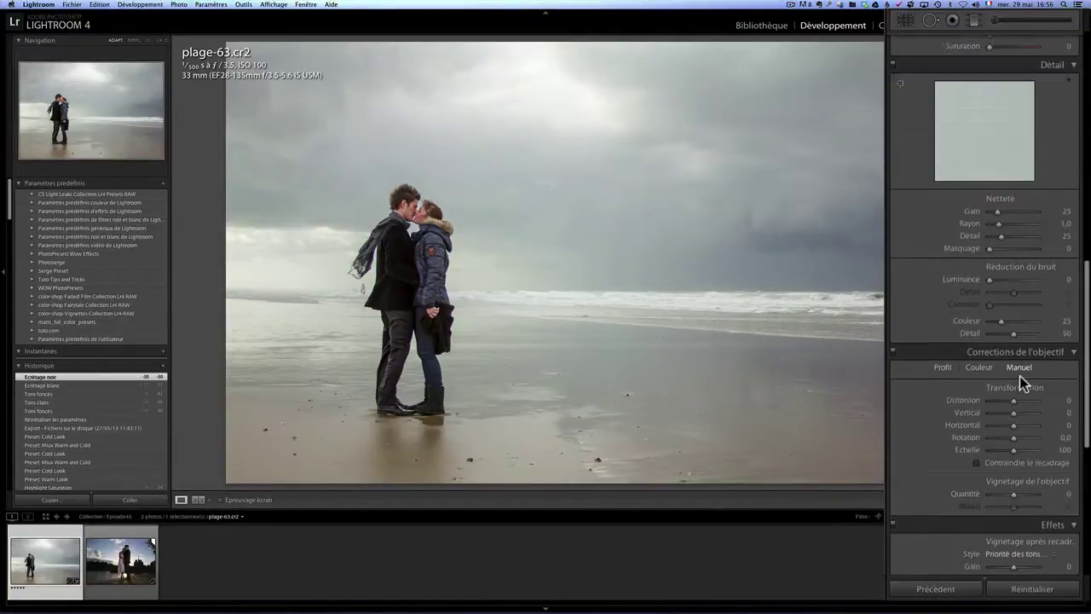
scroll(1019, 376, up, 4)
scroll(1026, 324, up, 4)
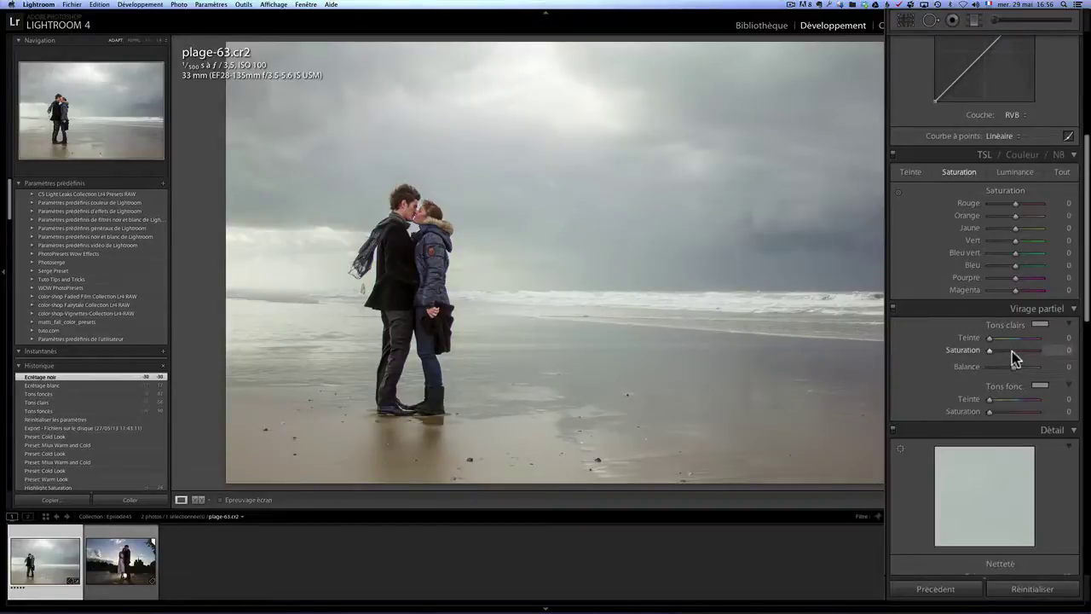
Give the split-tone highlights a warm orange tint at hue 43
click(1012, 351)
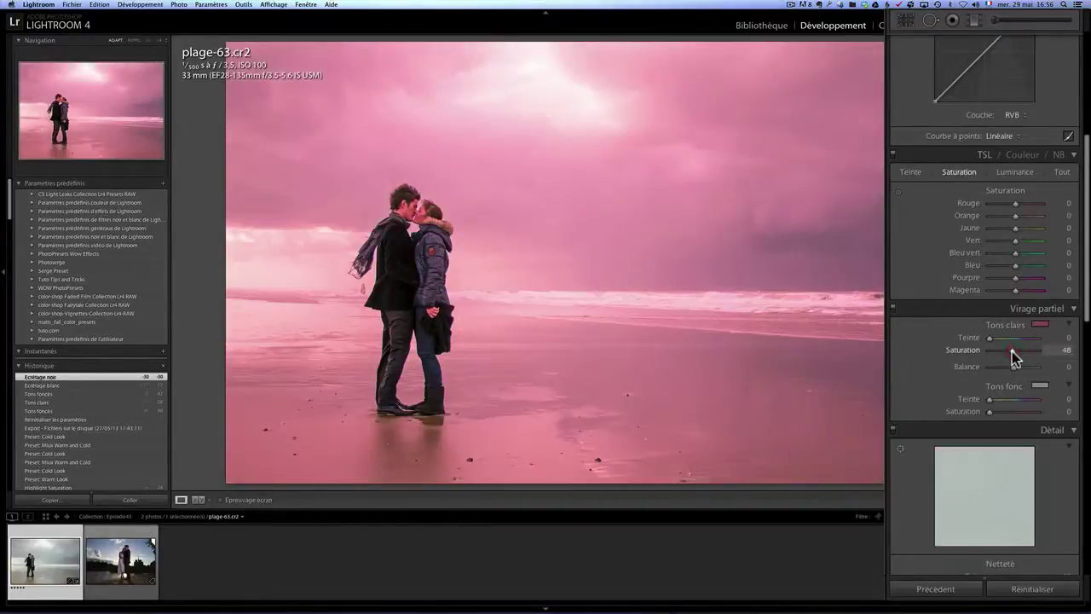
click(1012, 412)
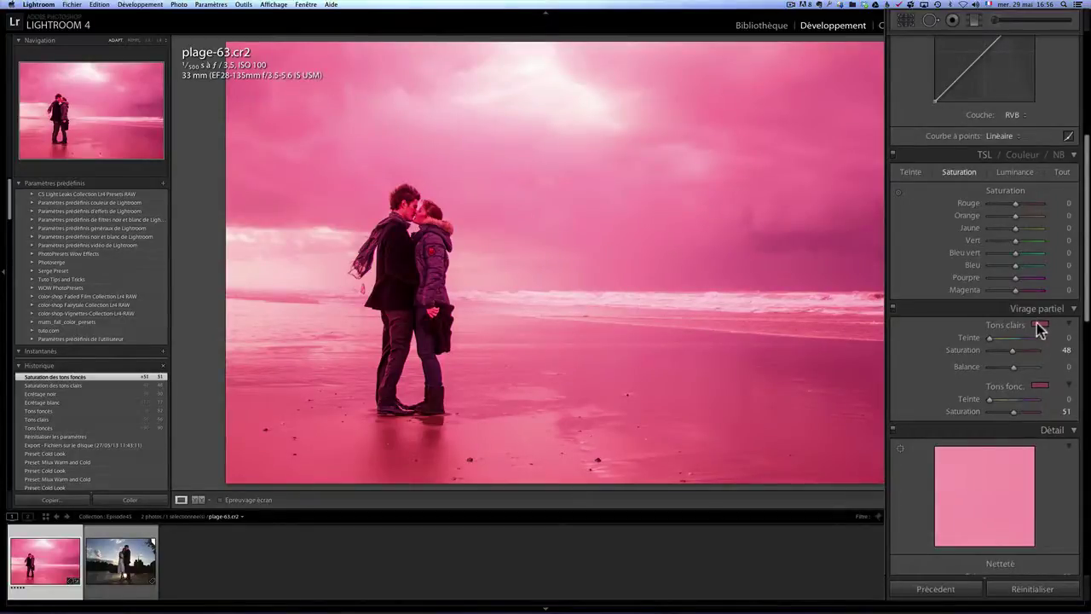
click(1042, 328)
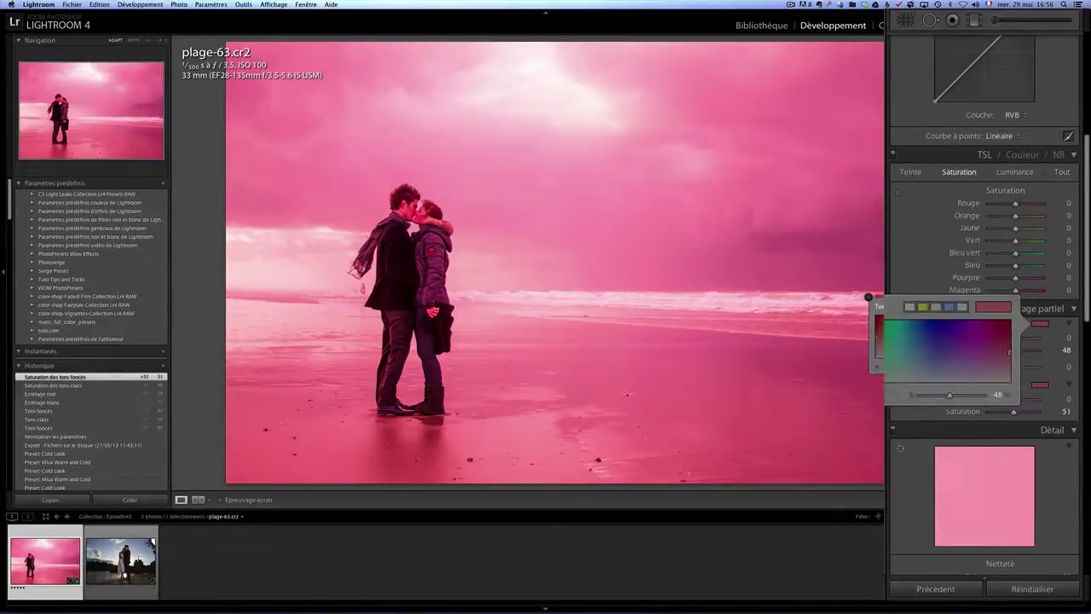
click(894, 328)
drag(895, 325, 895, 311)
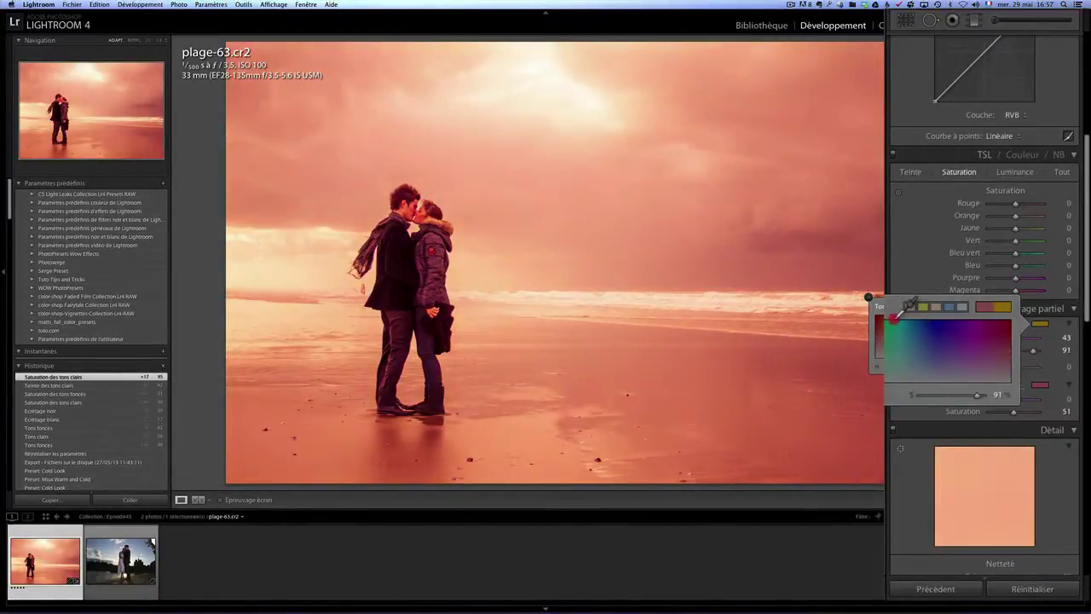
drag(908, 307, 895, 317)
key(Return)
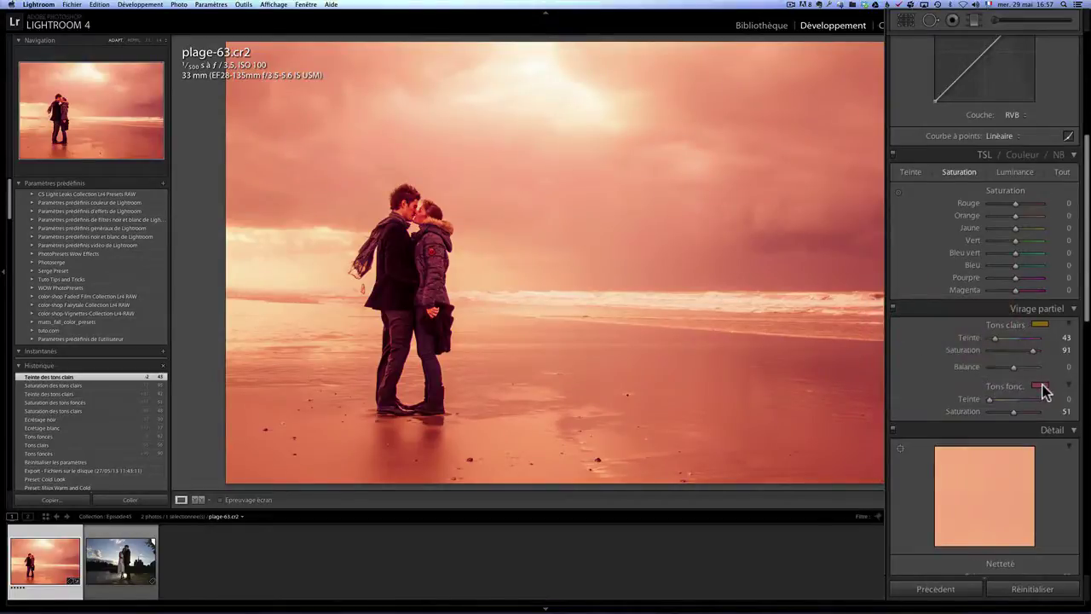
Tint the shadows orange at hue 40, with saturations 56 for highlights and 61 for shadows
click(1040, 385)
drag(896, 357, 893, 359)
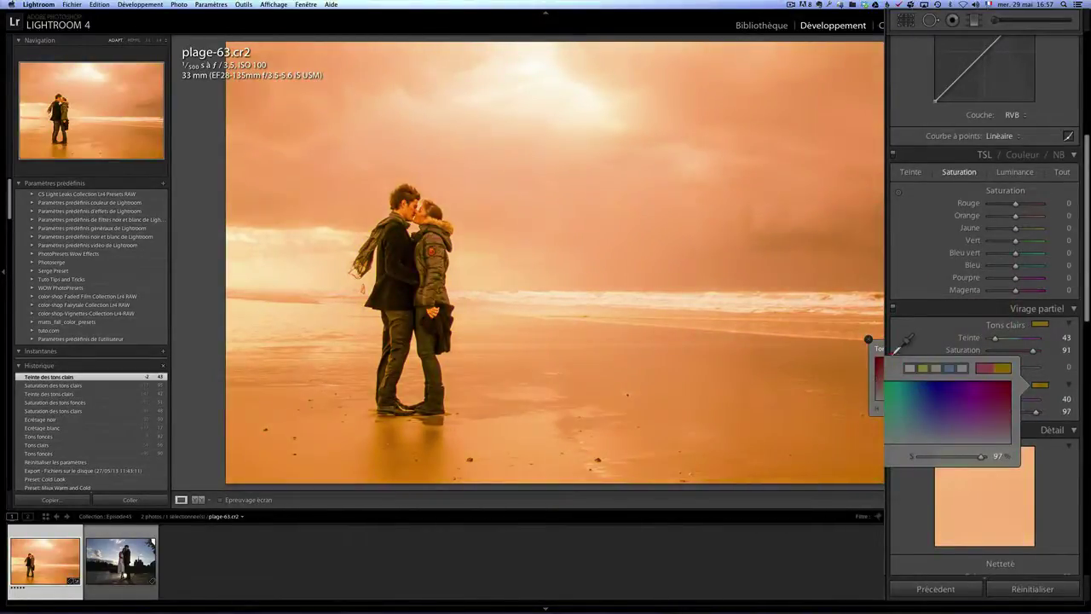
click(868, 339)
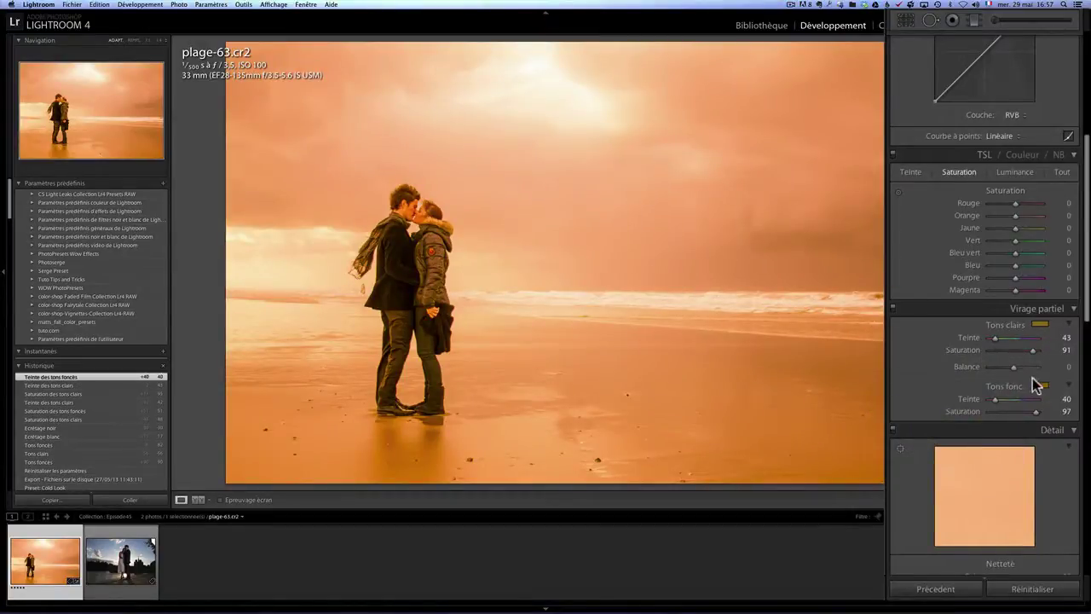
click(1002, 350)
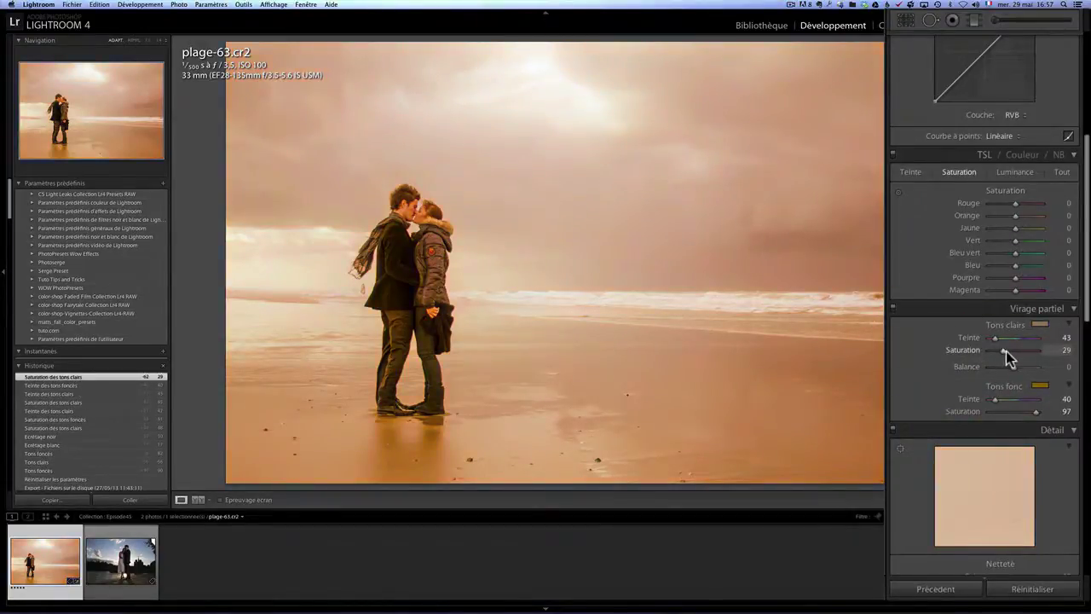
click(1004, 410)
click(1013, 412)
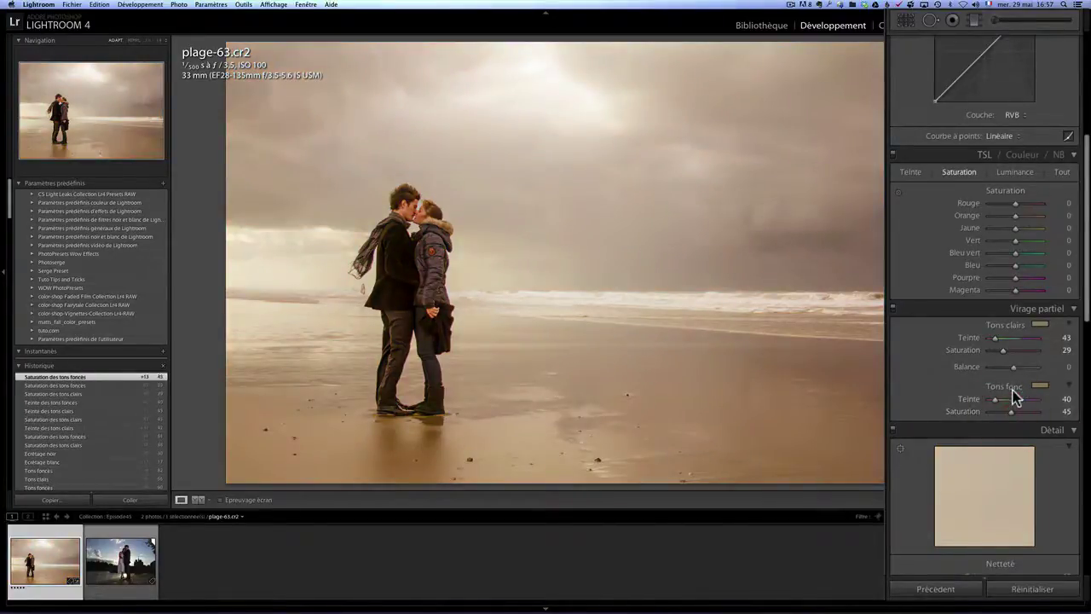
drag(1014, 414, 1018, 414)
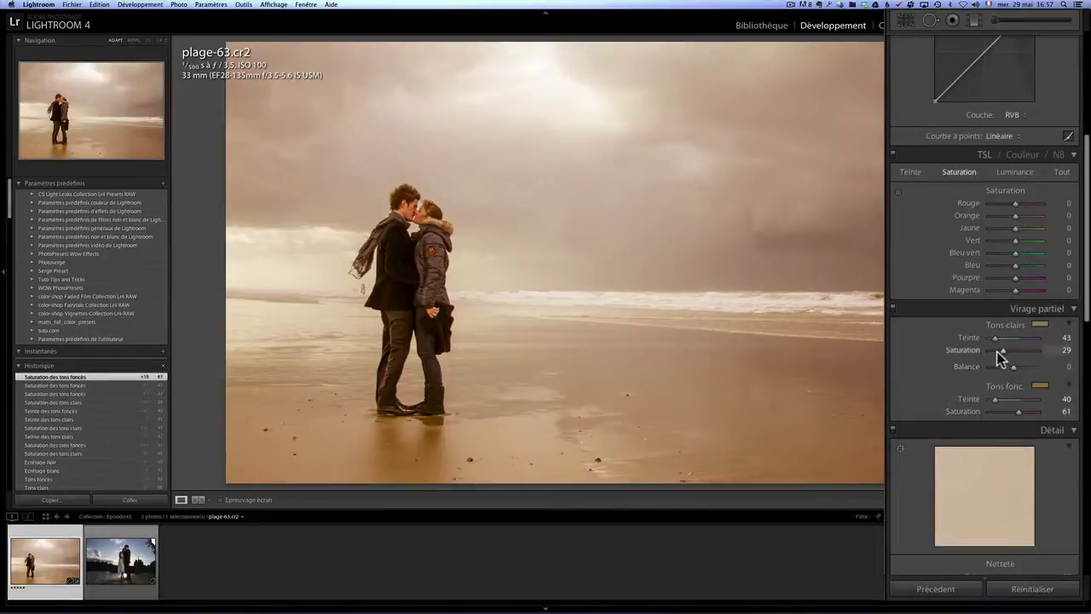
drag(1003, 351, 1008, 357)
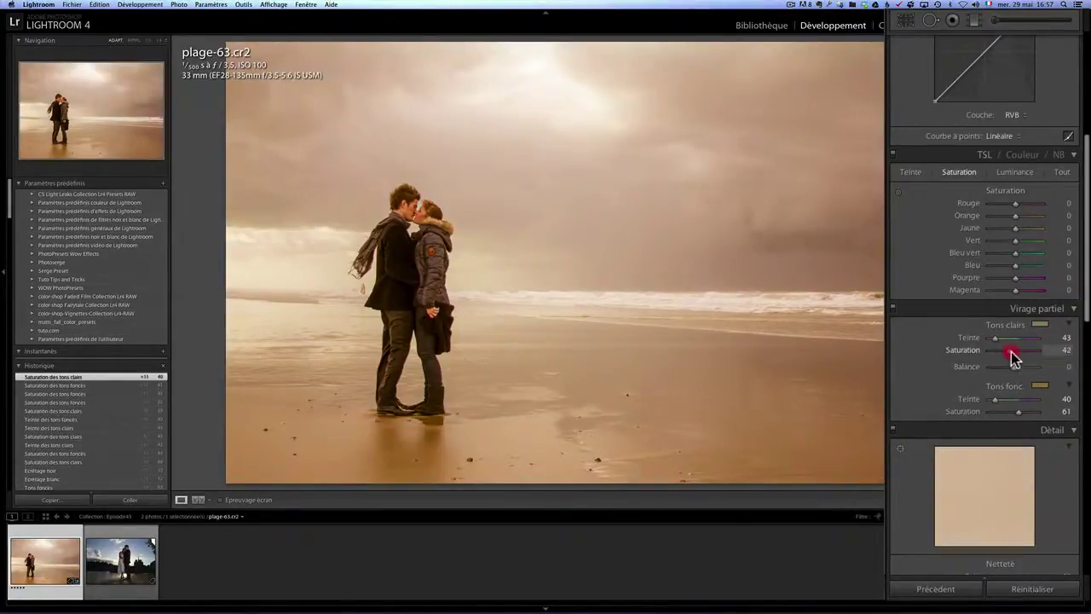
drag(1009, 350, 1018, 352)
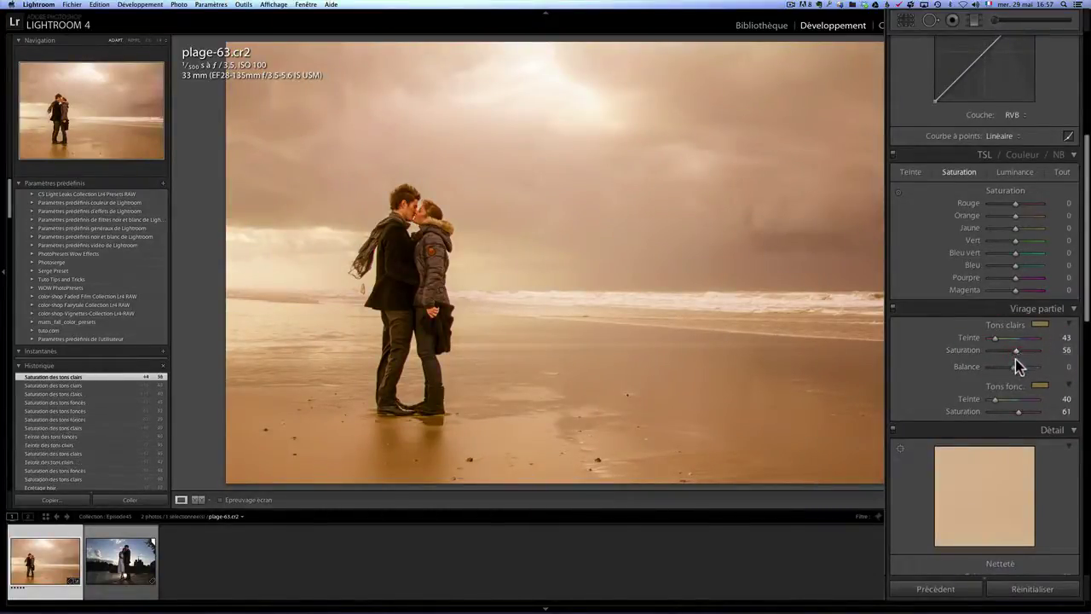
Raise Contraste and Clarté to +38 and drop Saturation to −27 in Réglages de base
scroll(1015, 359, up, 5)
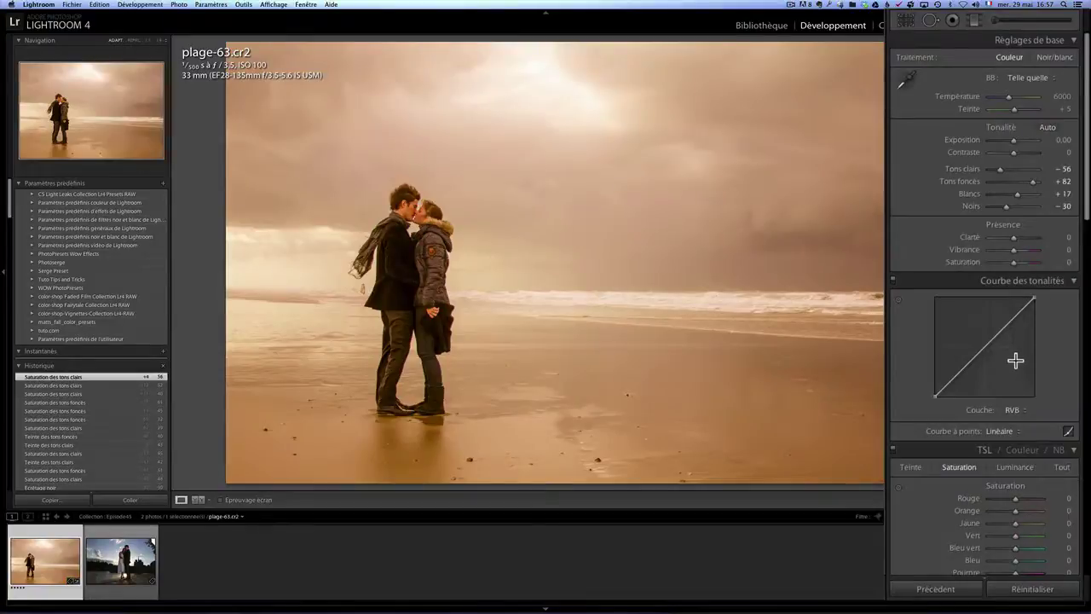
click(1022, 153)
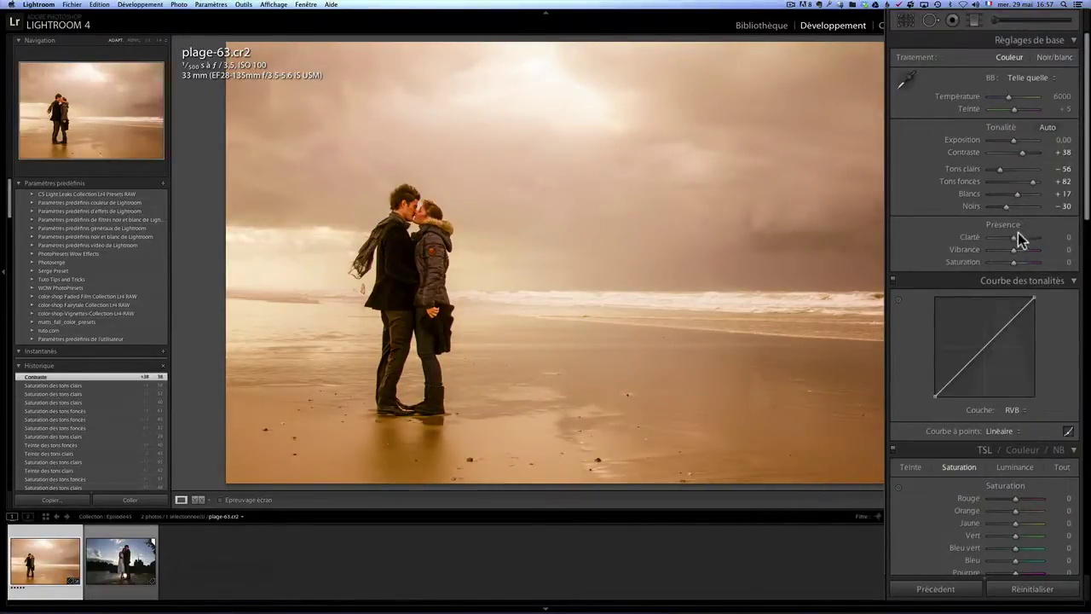
drag(1020, 237, 1029, 242)
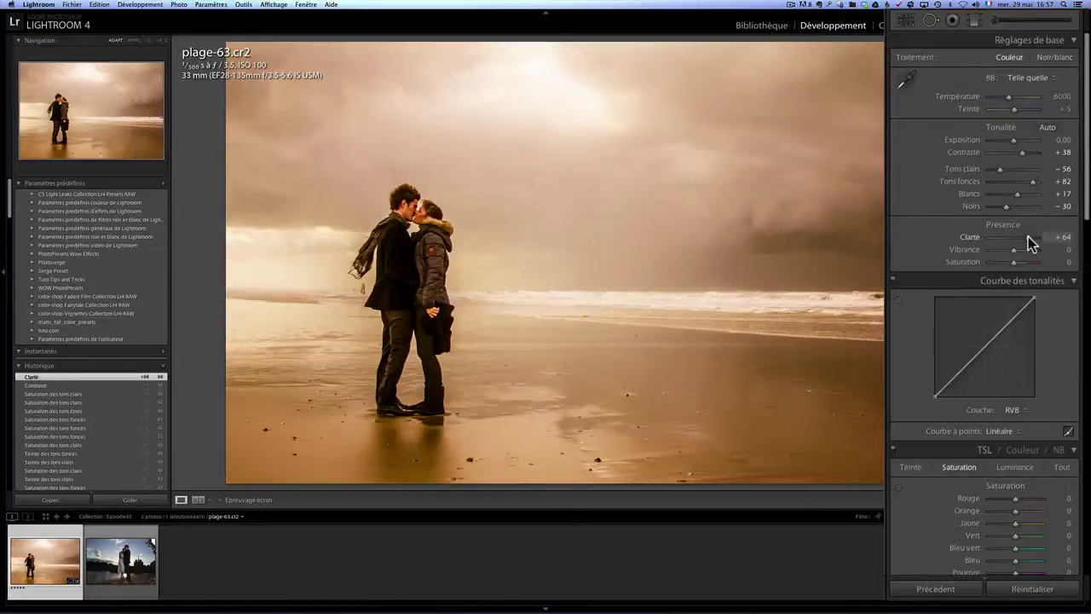
drag(1028, 243, 1009, 269)
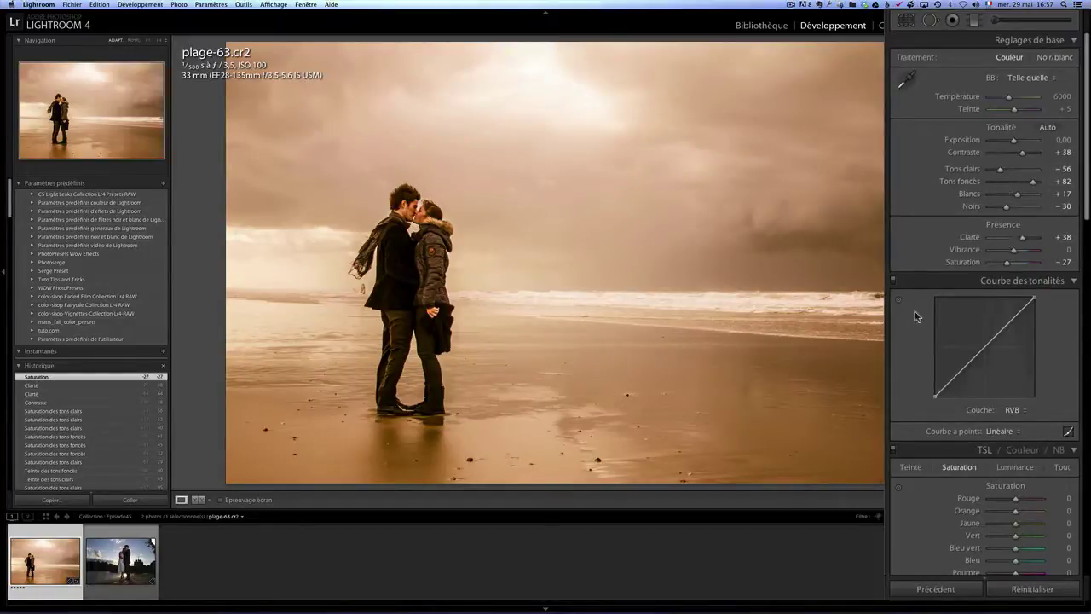
Lower the split-tone saturations to 48 for highlights and 55 for shadows
scroll(988, 312, down, 3)
scroll(987, 308, down, 7)
scroll(985, 311, down, 2)
scroll(987, 324, down, 3)
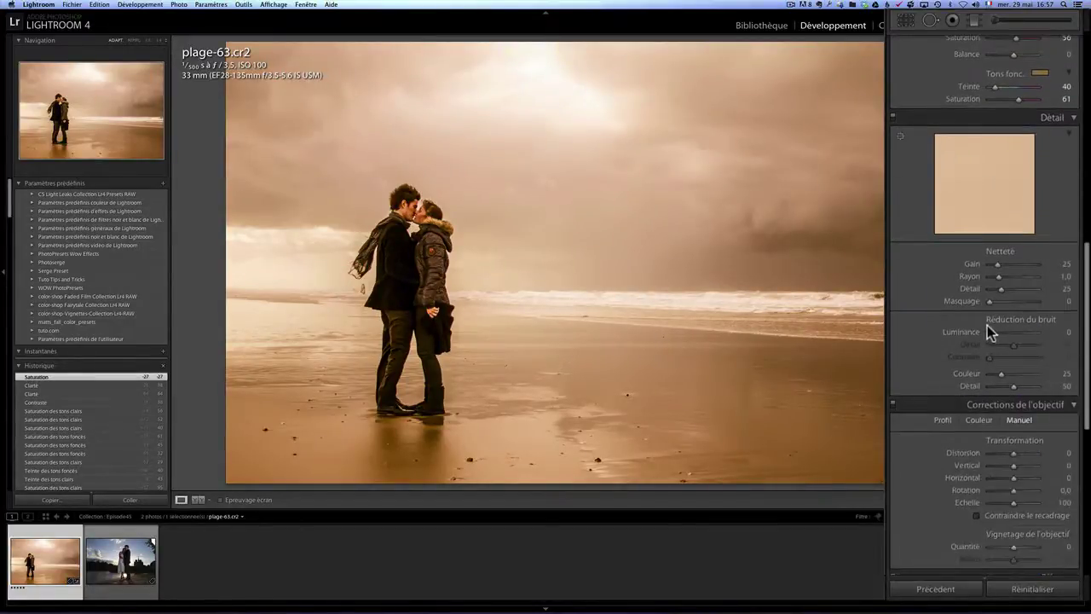
scroll(992, 347, down, 2)
scroll(994, 348, up, 4)
scroll(993, 343, up, 3)
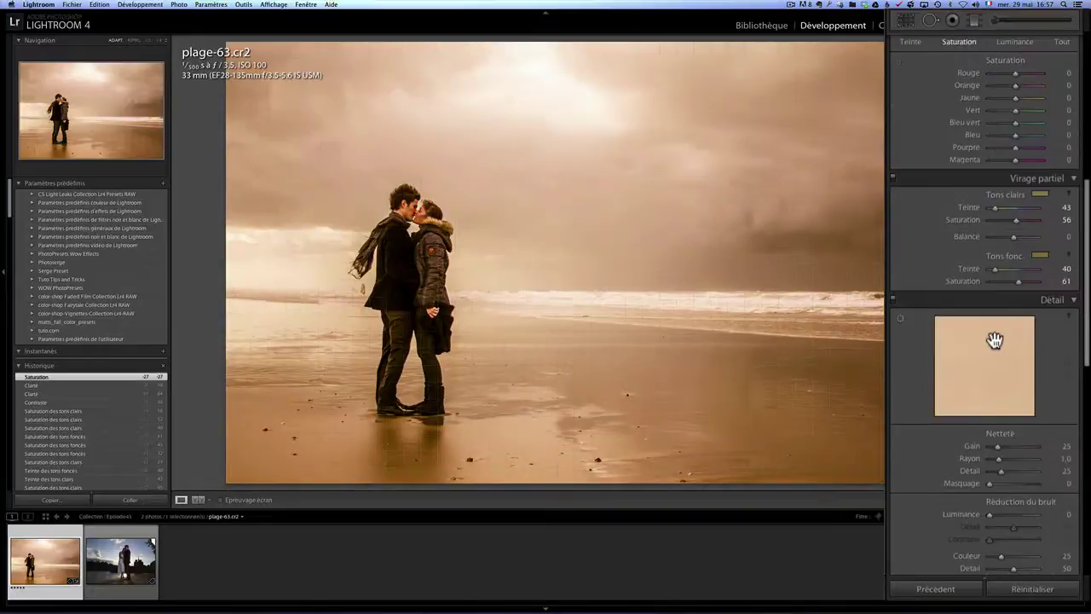
drag(1016, 221, 1011, 223)
drag(1018, 282, 1017, 283)
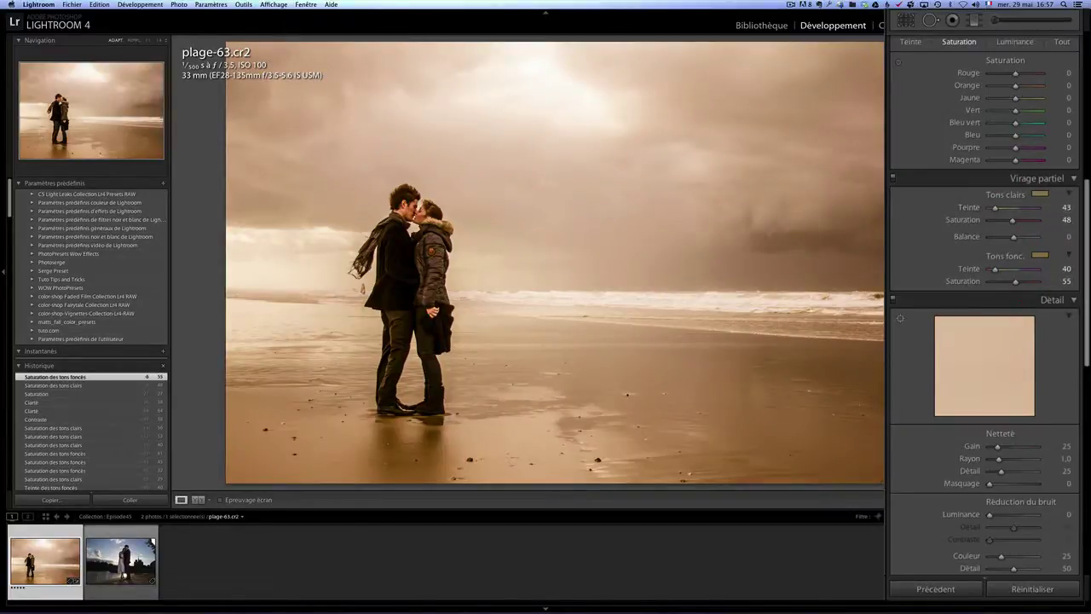
Add film grain at Valeur 23 and inspect it at 1:1 zoom
scroll(983, 247, down, 3)
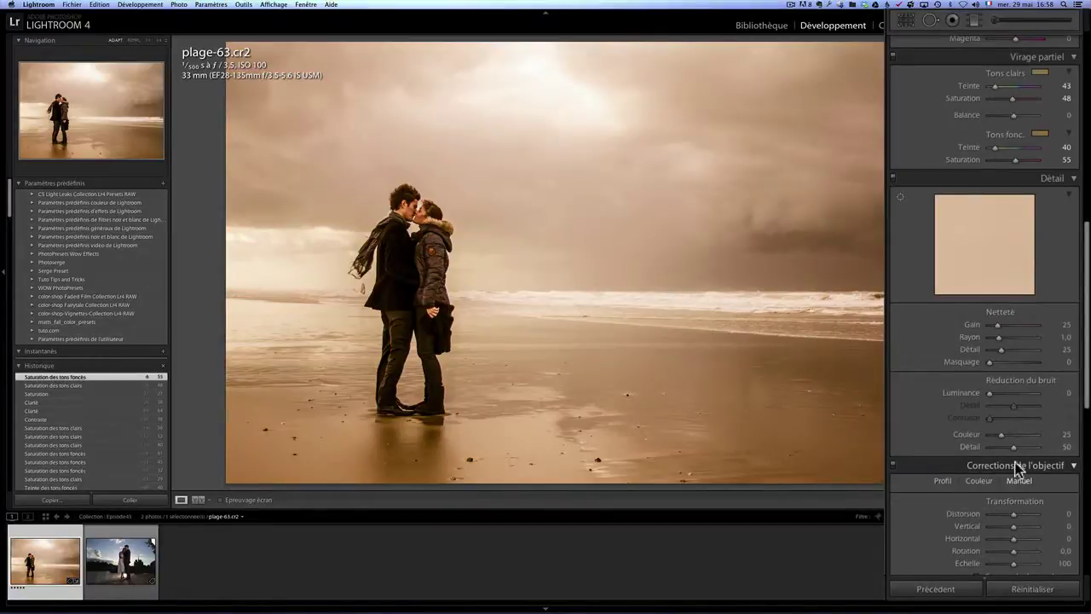
scroll(1015, 411, down, 3)
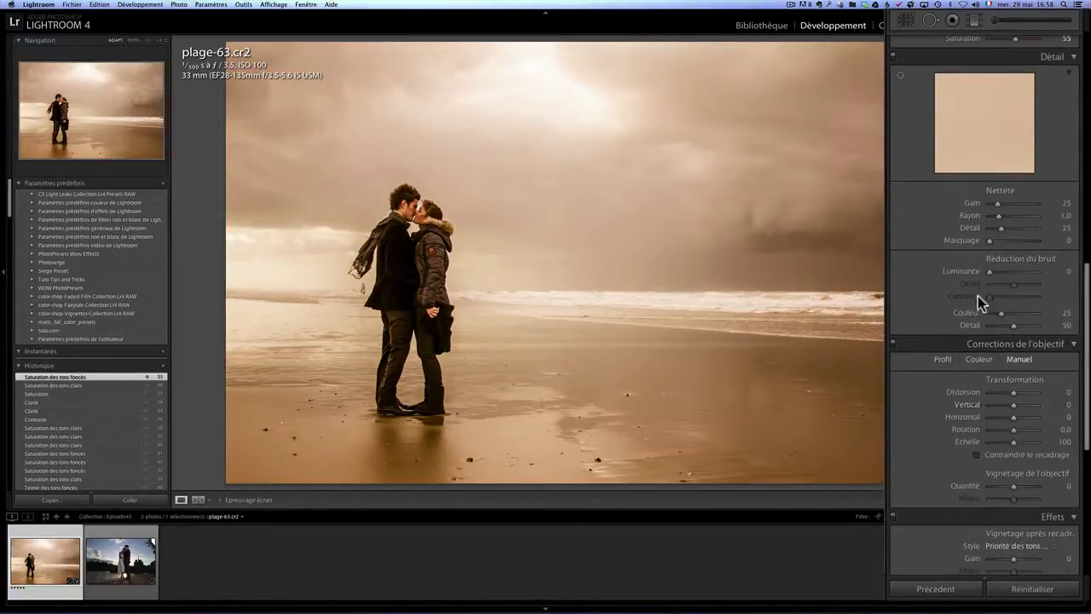
scroll(979, 323, down, 3)
scroll(980, 346, down, 3)
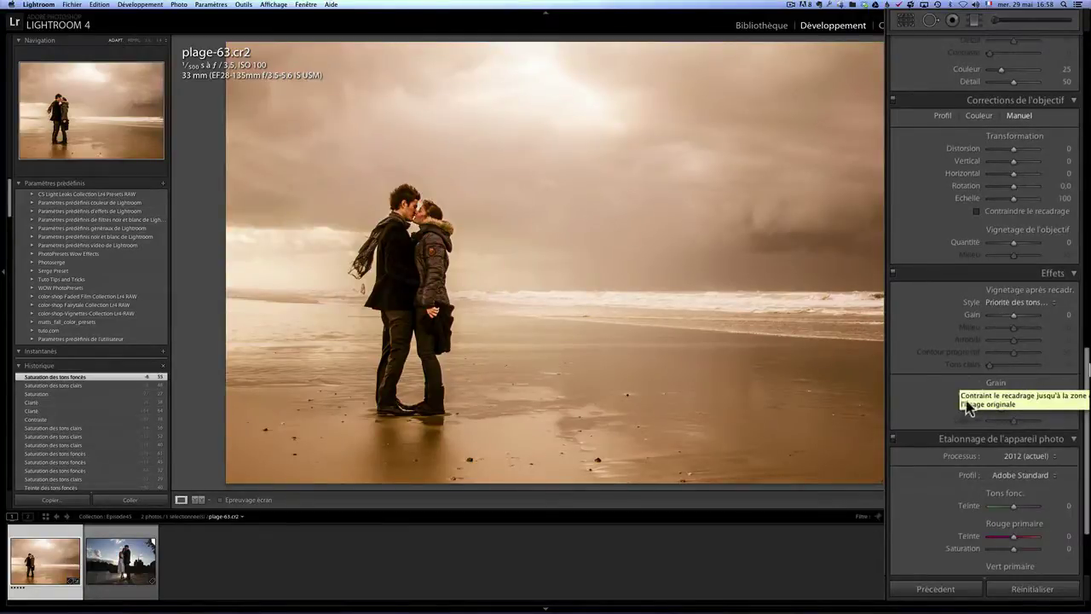
drag(988, 395, 1003, 400)
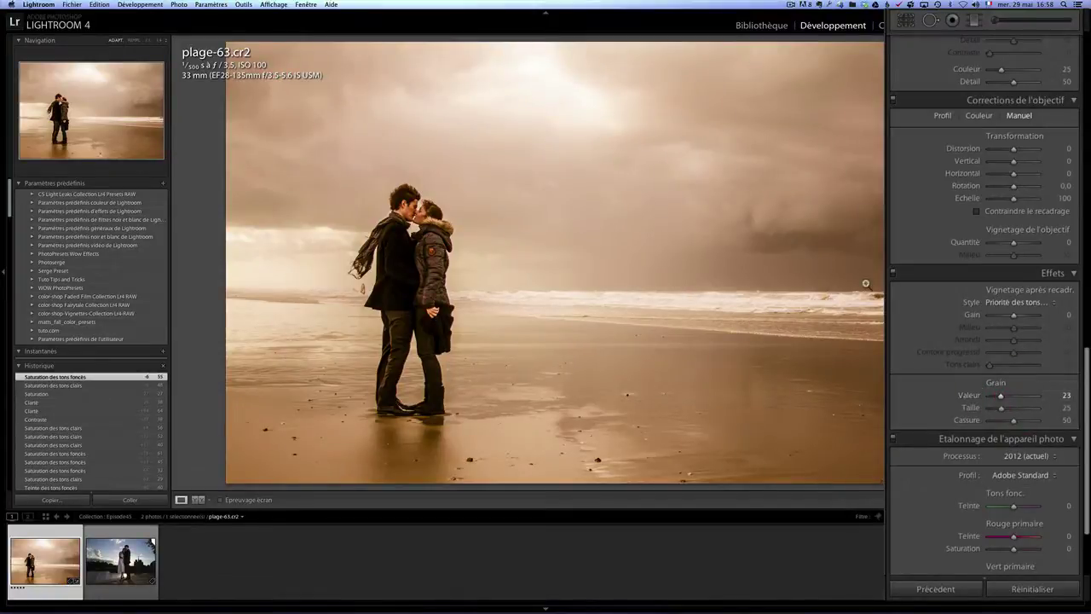
click(708, 287)
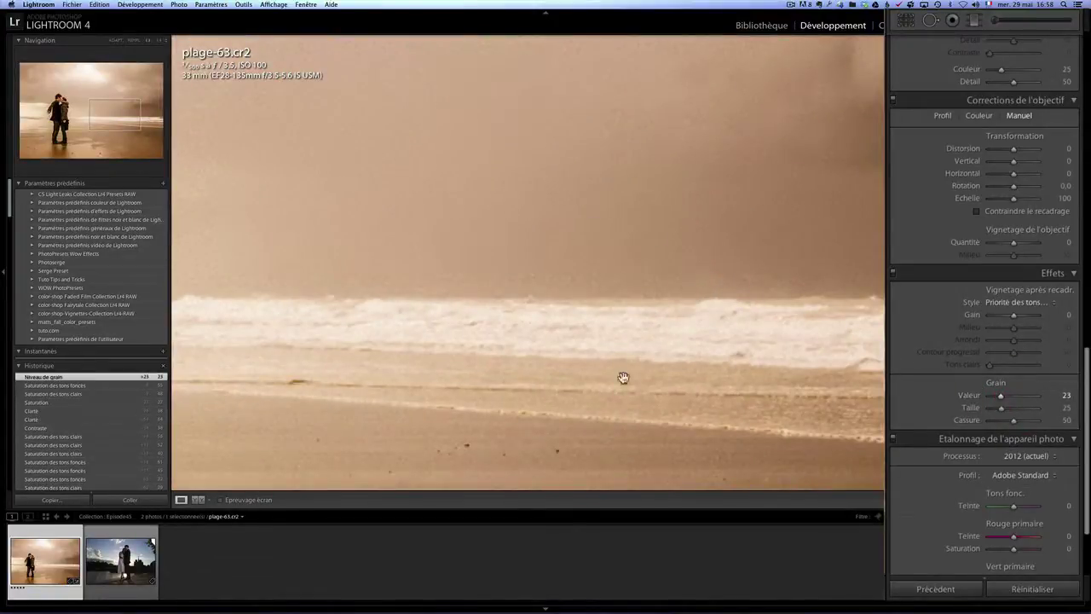
click(653, 328)
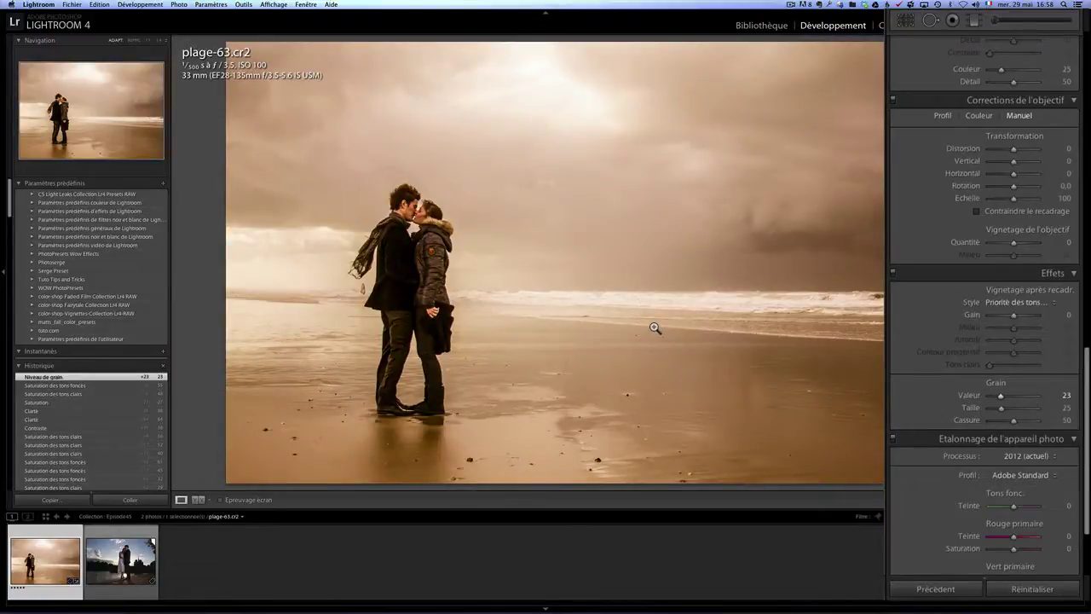
Set the post-crop vignette Gain to −12 to darken the photo's edges
scroll(995, 459, down, 3)
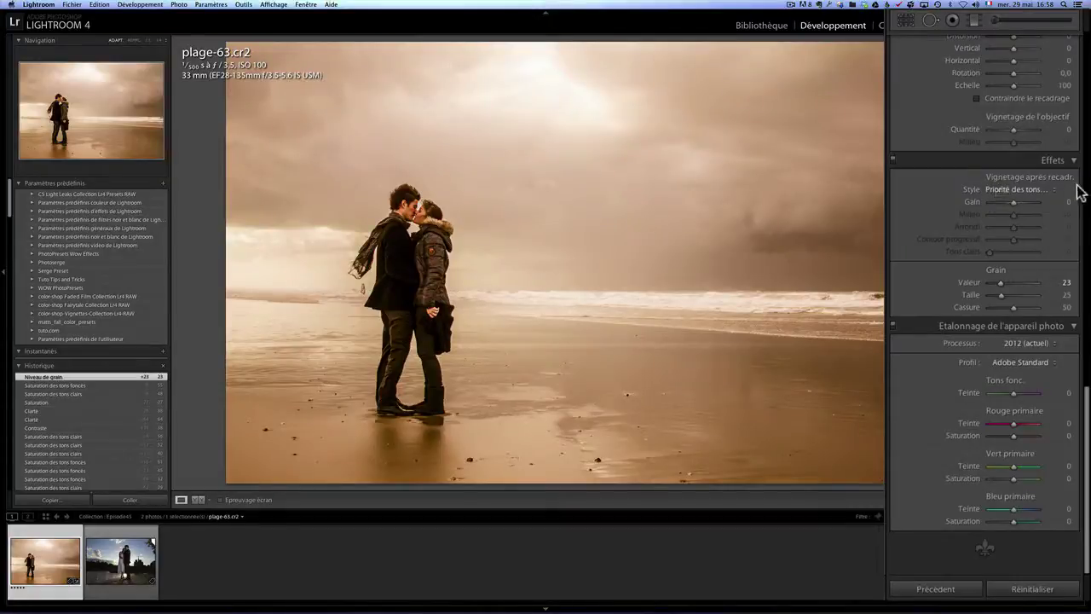
drag(1013, 202, 1010, 203)
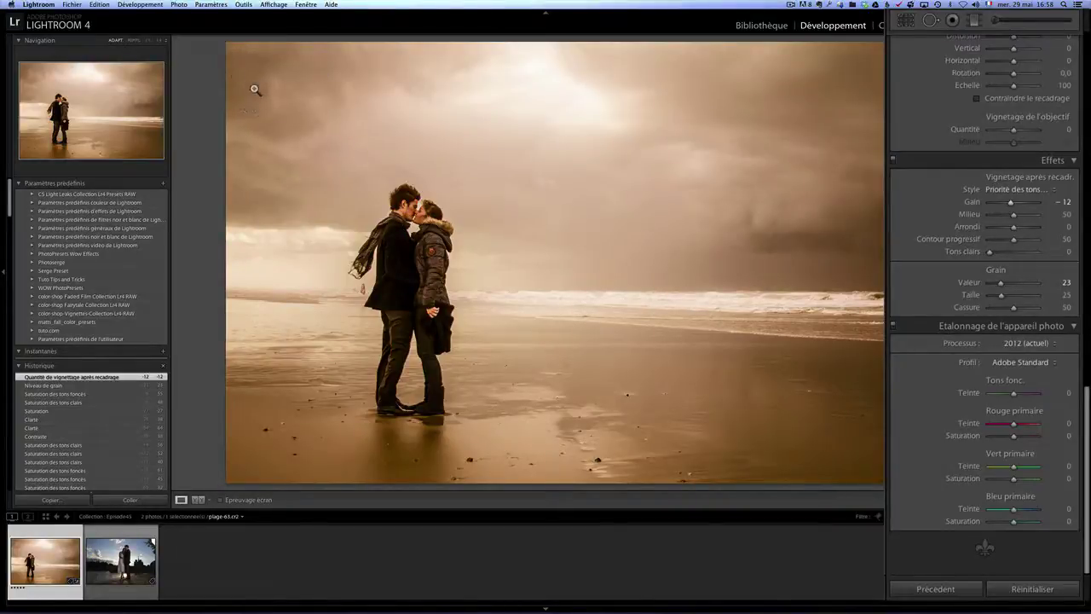
scroll(1001, 309, up, 5)
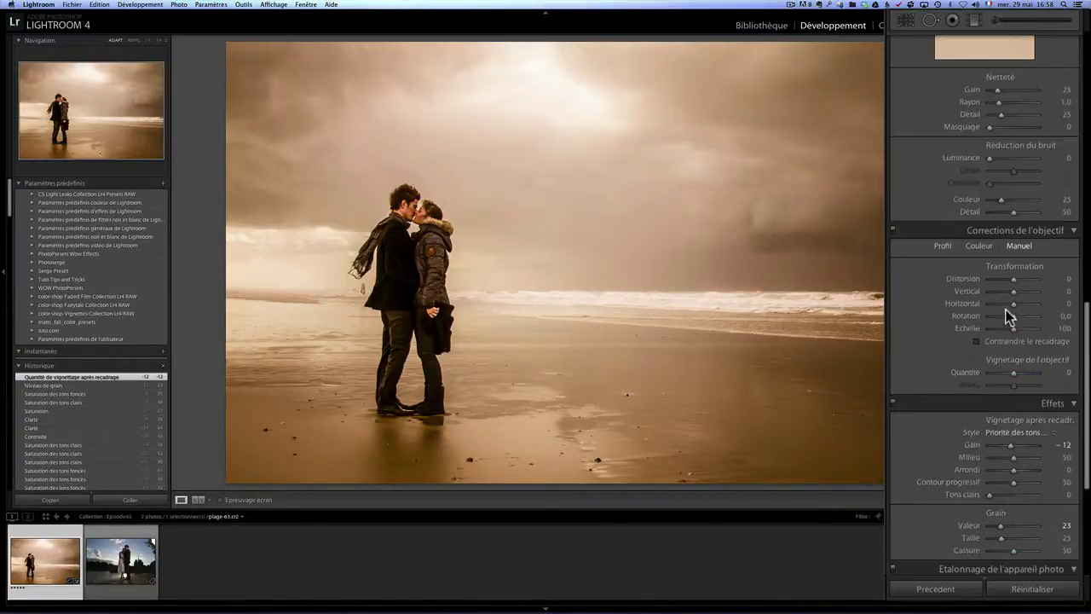
scroll(1006, 311, up, 10)
scroll(1006, 315, down, 5)
scroll(1005, 315, down, 5)
scroll(1005, 315, down, 5)
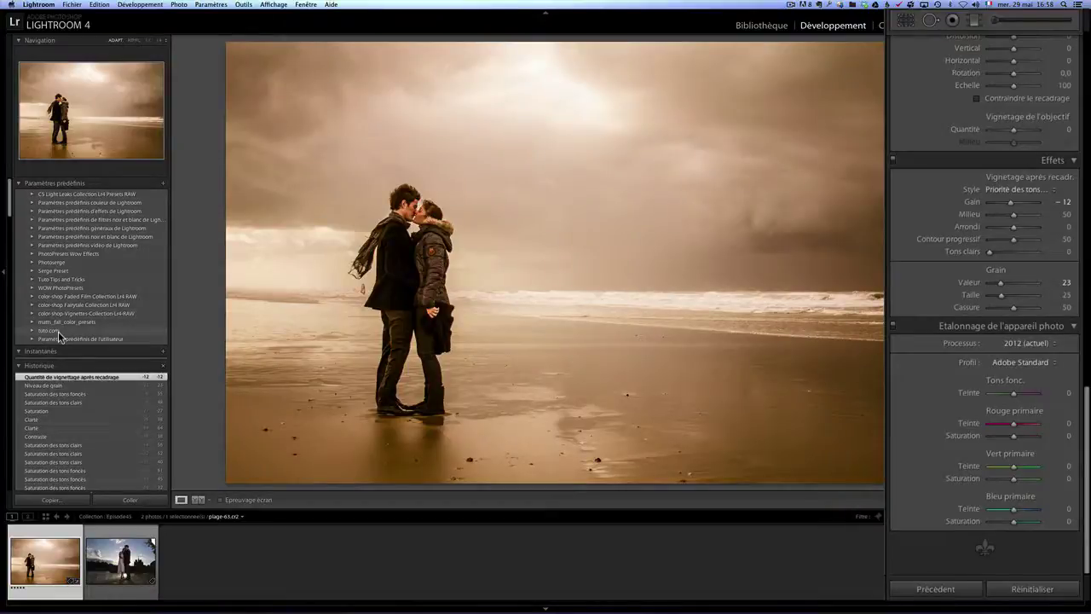
Save the current develop settings as preset 'Look Chaud' in the tuto.com folder
click(162, 182)
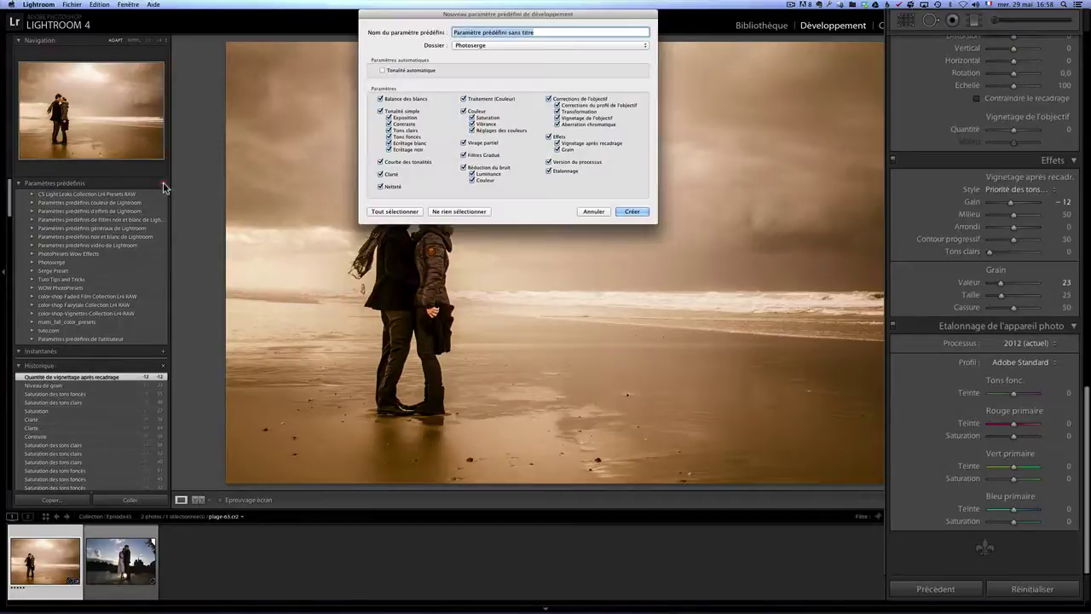
click(468, 47)
click(483, 108)
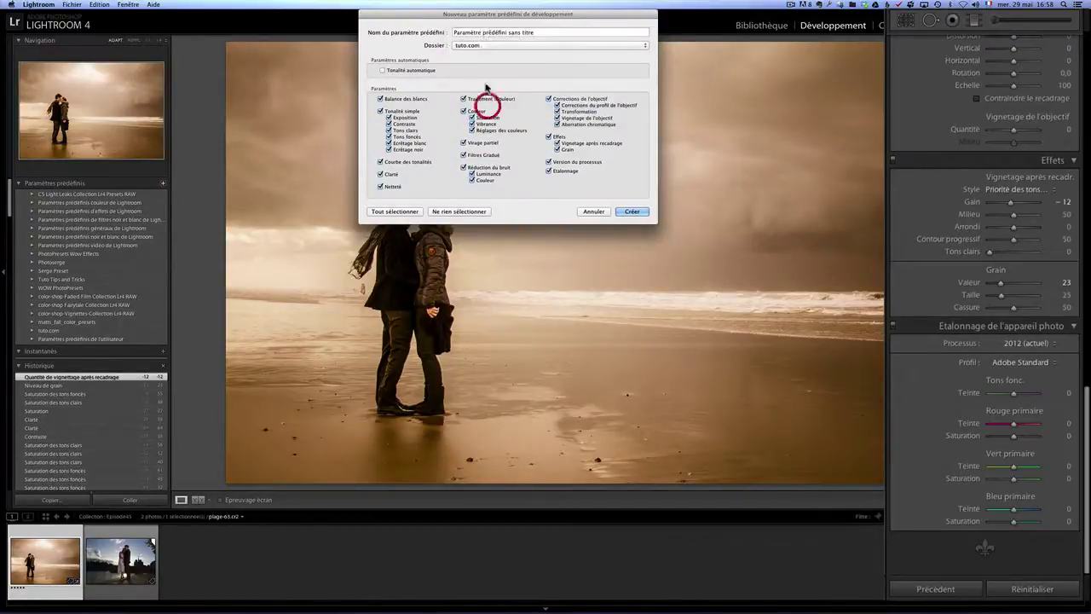
click(487, 32)
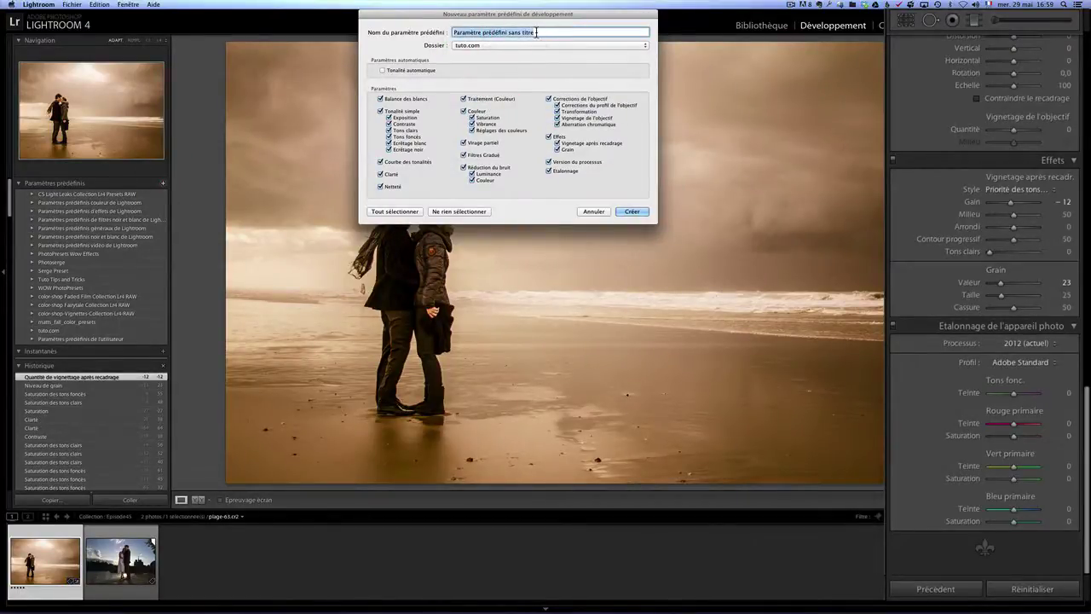
text(Look Chau)
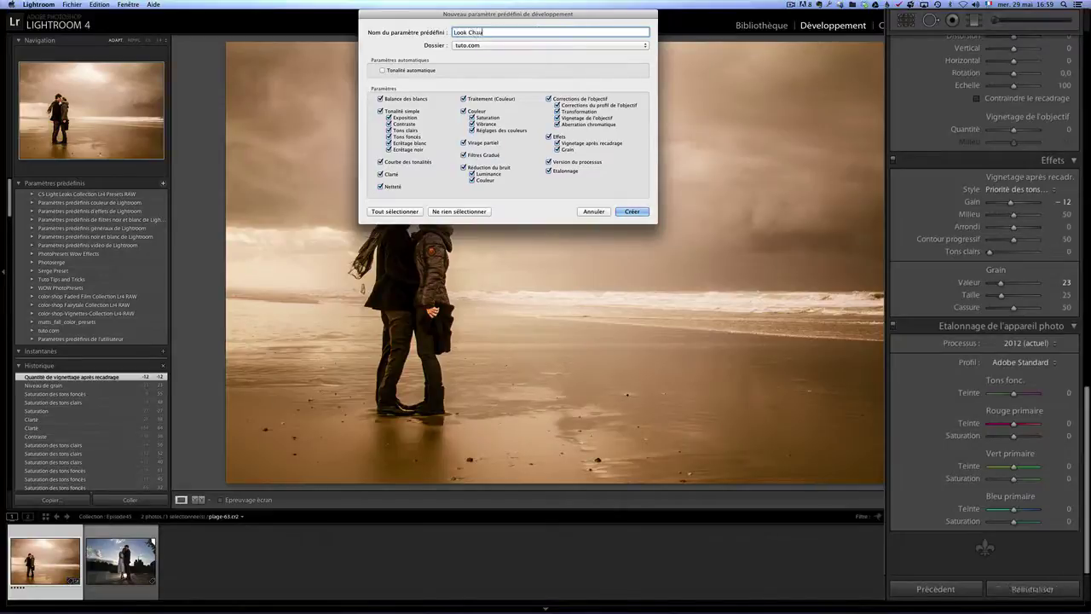
text(d)
click(632, 211)
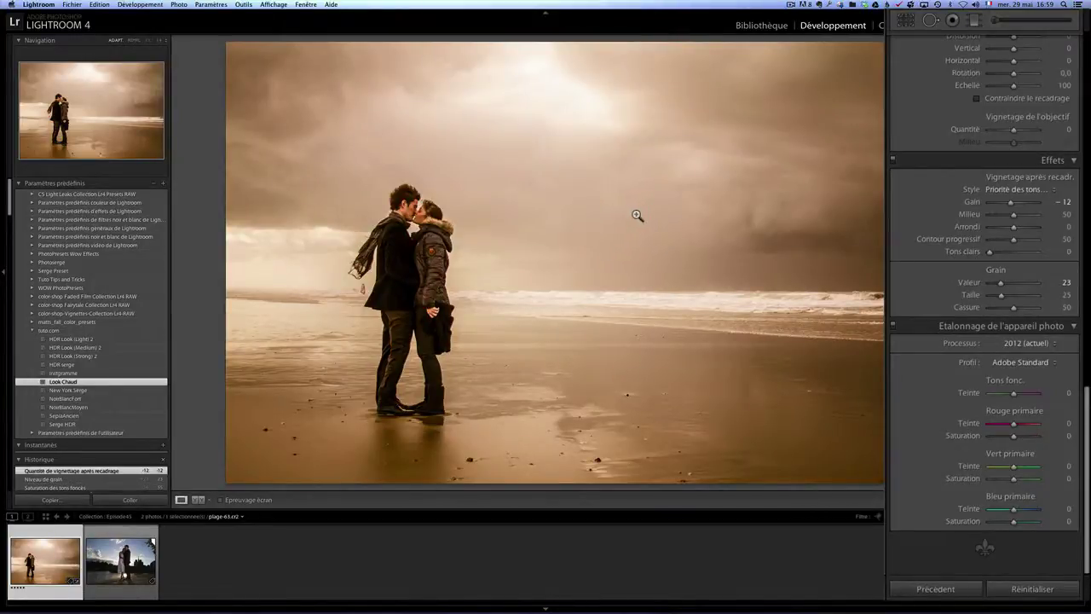
Create a virtual copy of the beach photo with Ctrl+' and bring up the highlight tint chooser
right_click(57, 556)
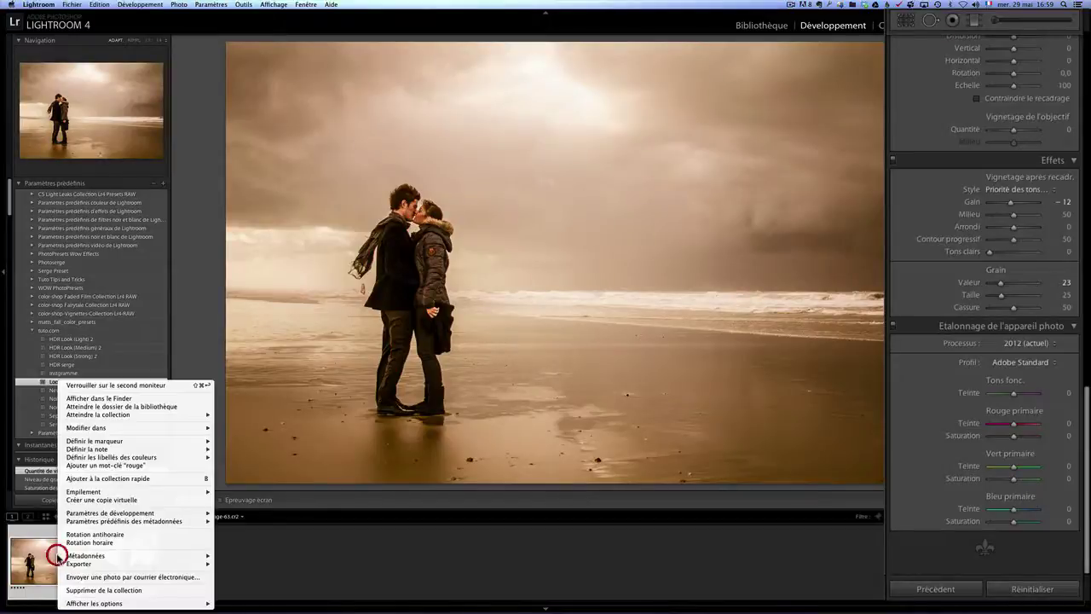
key(Escape)
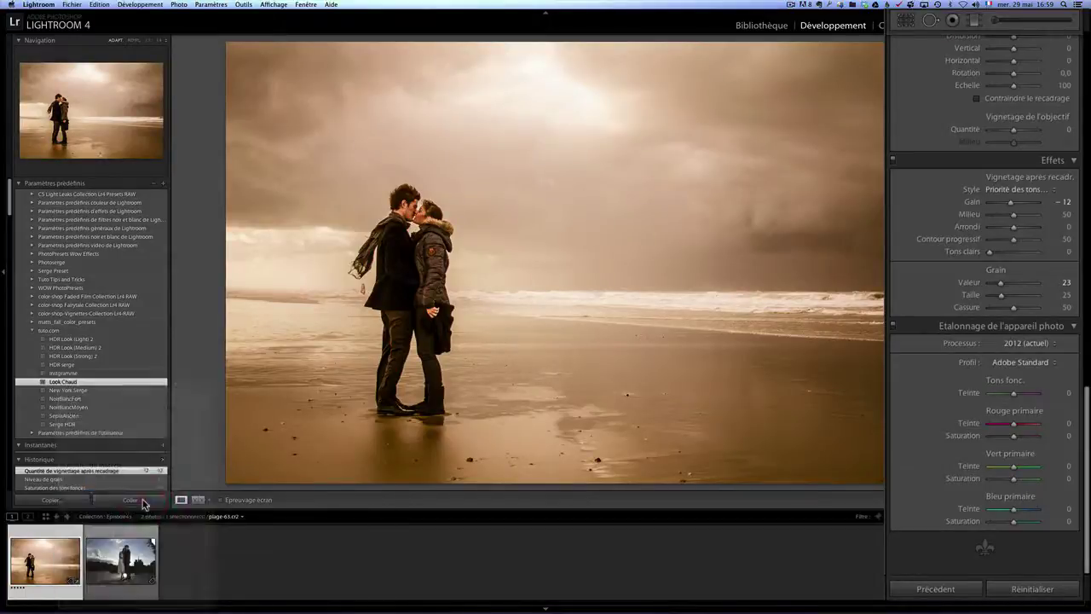
key(ctrl+apostrophe)
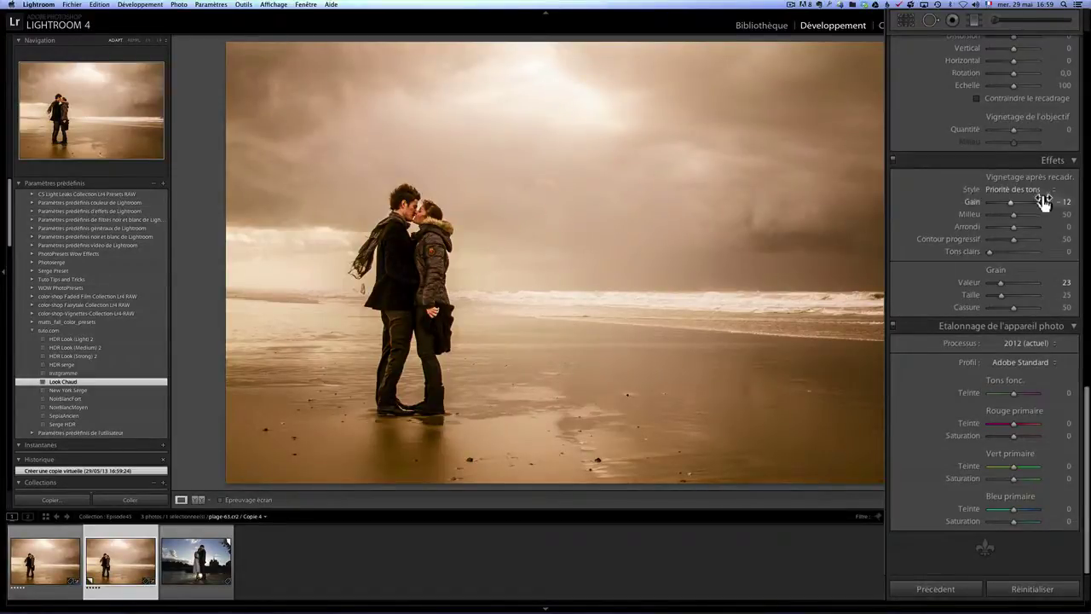
scroll(1029, 215, up, 3)
scroll(1028, 217, up, 4)
scroll(1028, 213, up, 3)
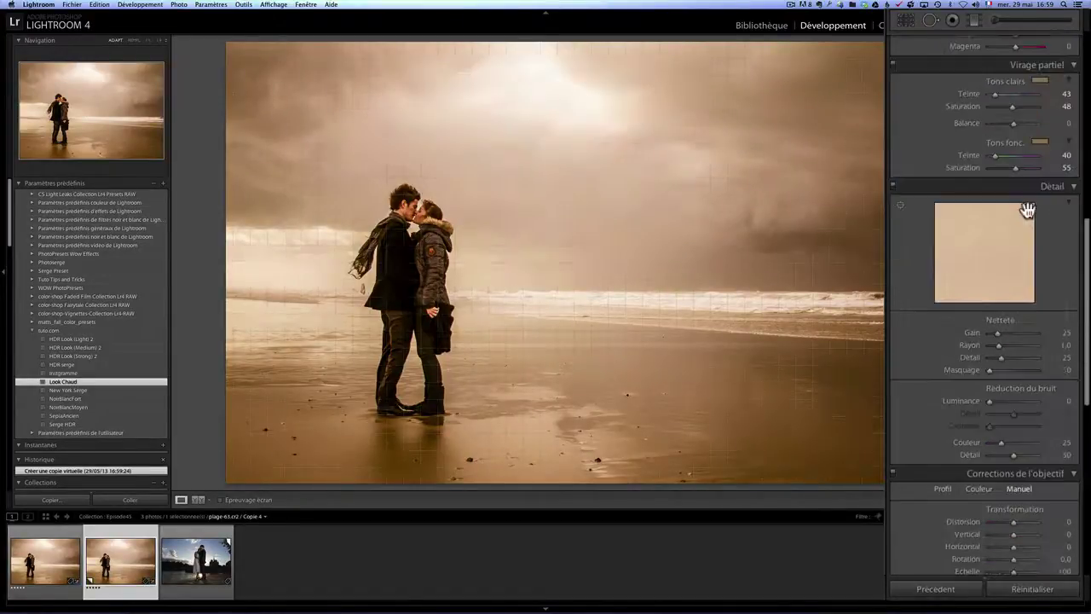
scroll(1027, 209, up, 4)
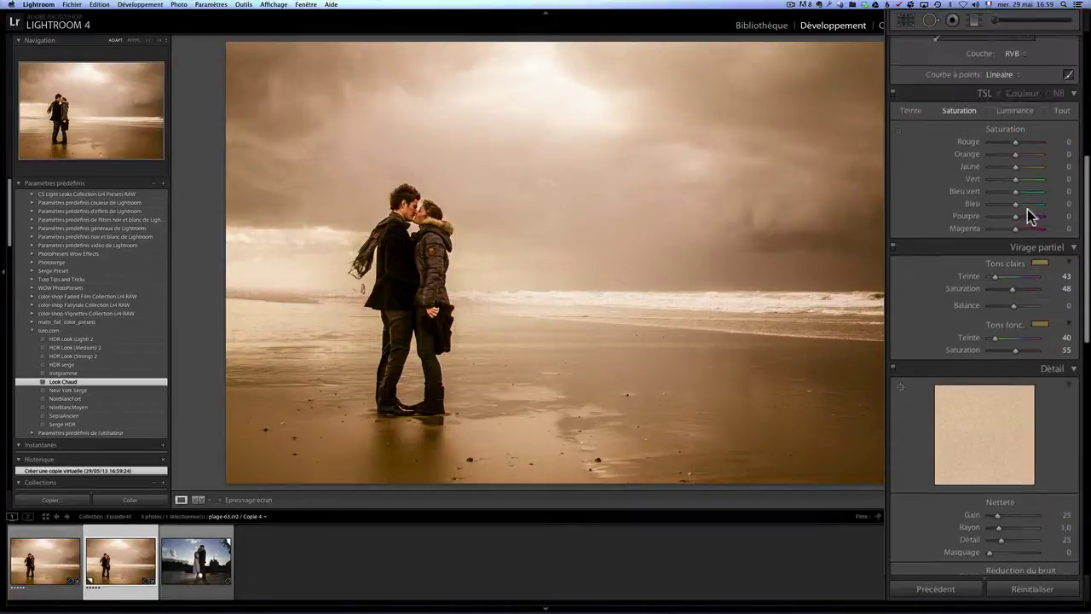
click(1039, 263)
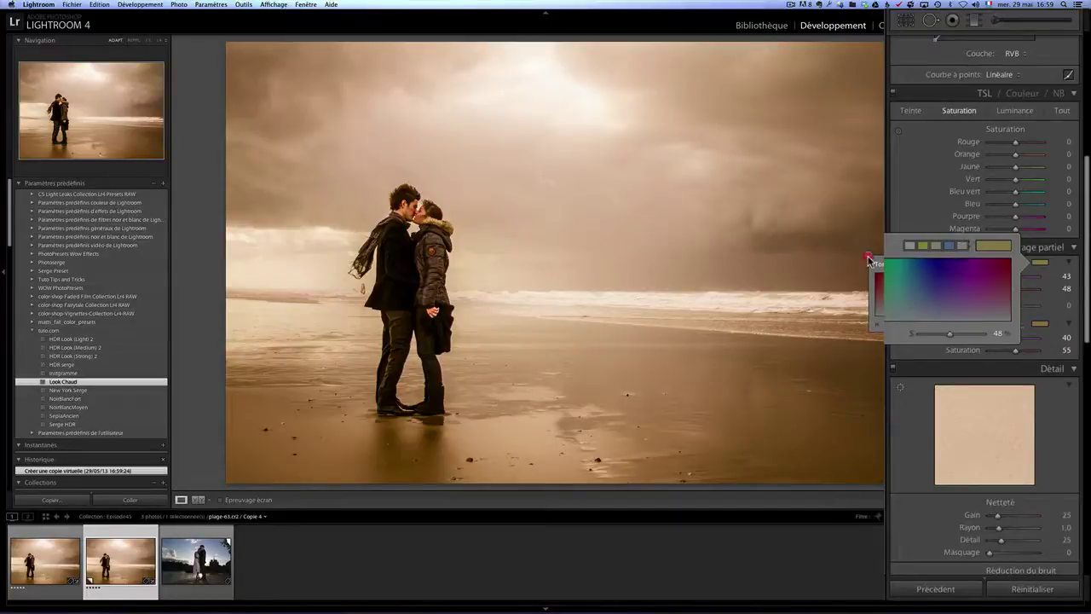
Tint the virtual copy's shadows blue at hue 240 with saturation 38
click(869, 259)
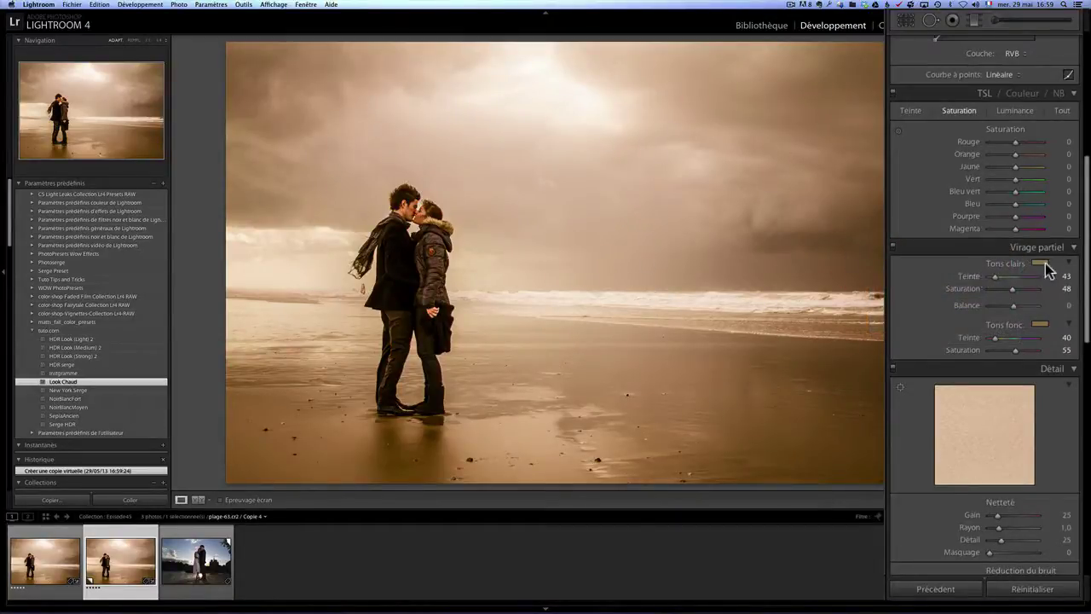
click(1040, 325)
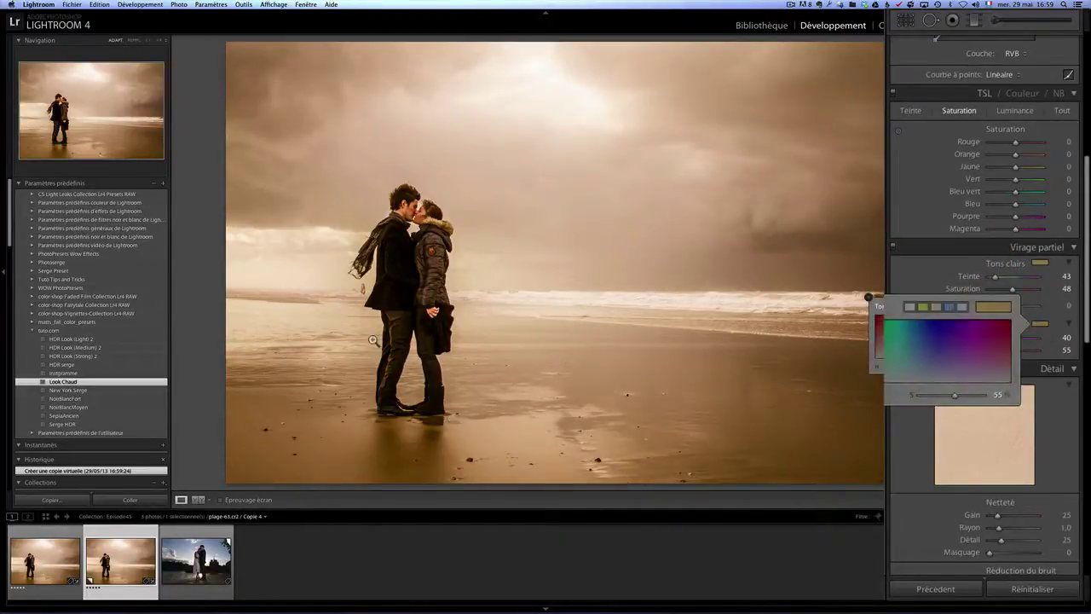
click(937, 329)
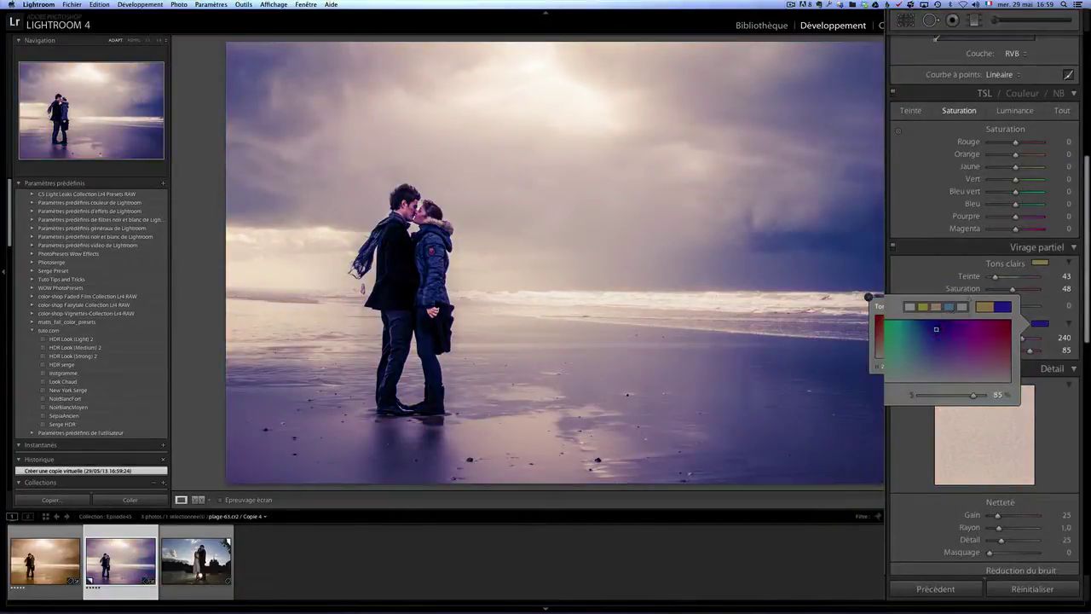
drag(937, 328, 935, 331)
click(868, 297)
drag(1014, 351, 1008, 350)
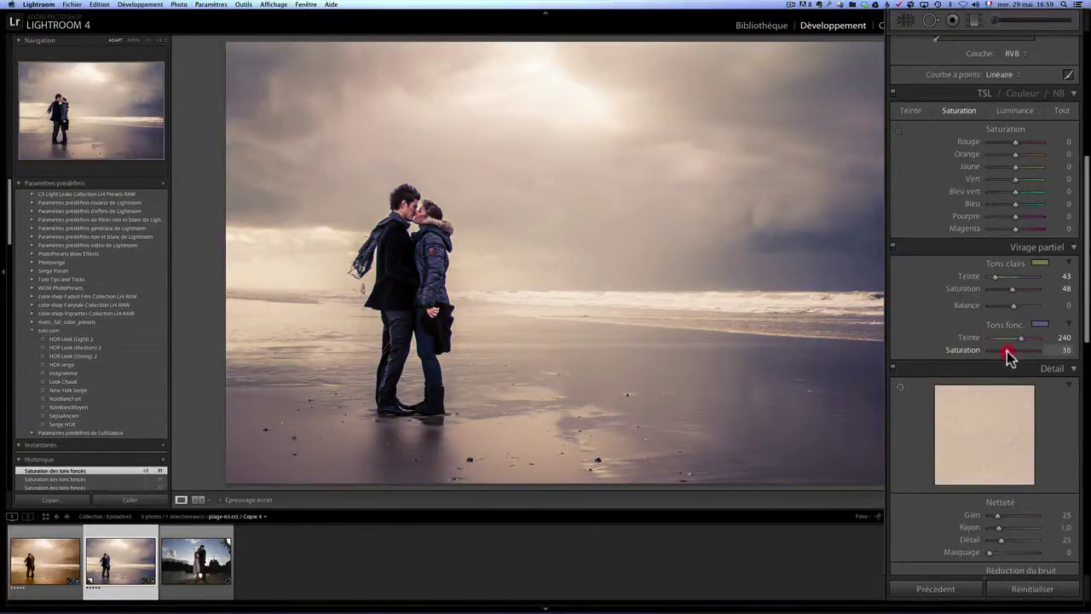
drag(1006, 351, 1008, 350)
Save the warm-highlight, blue-shadow settings as preset 'Look Mix Chaud Froid' under tuto.com
click(162, 183)
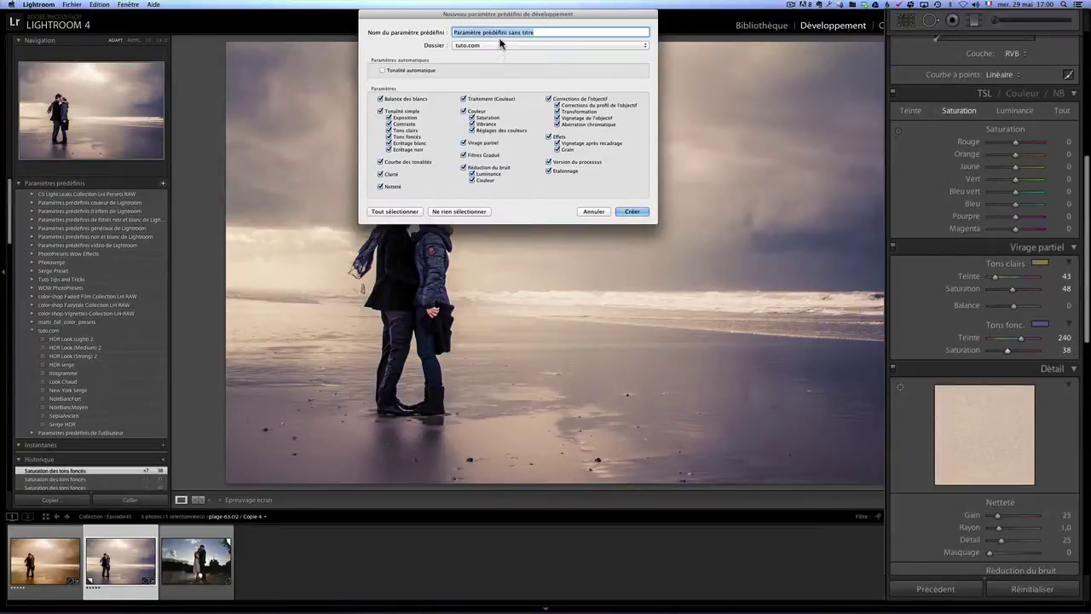
text(Look)
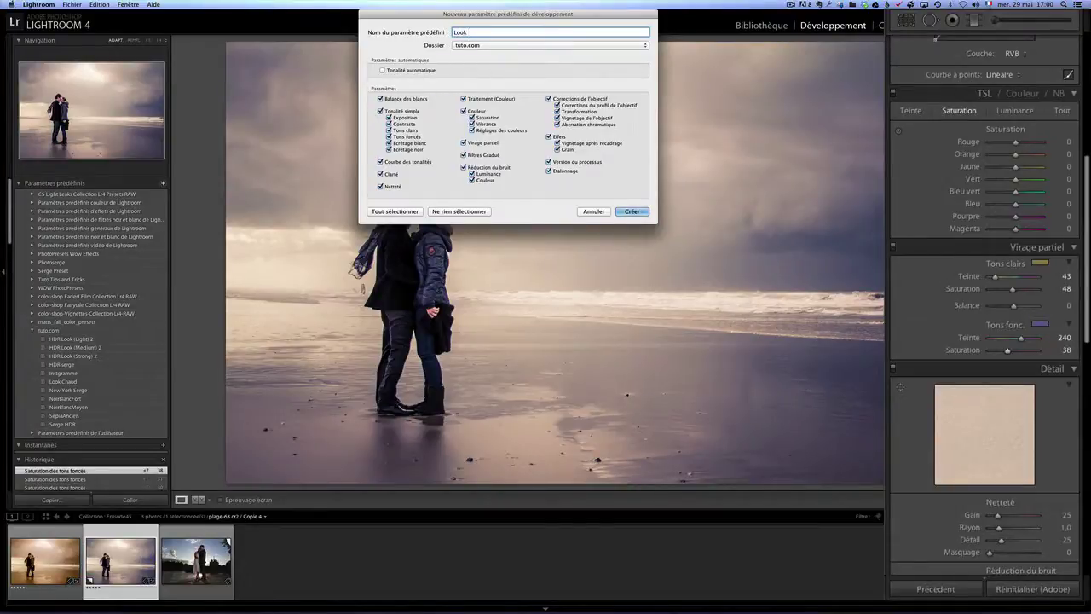
text( Mix Chaud Fr)
text(oid)
click(638, 211)
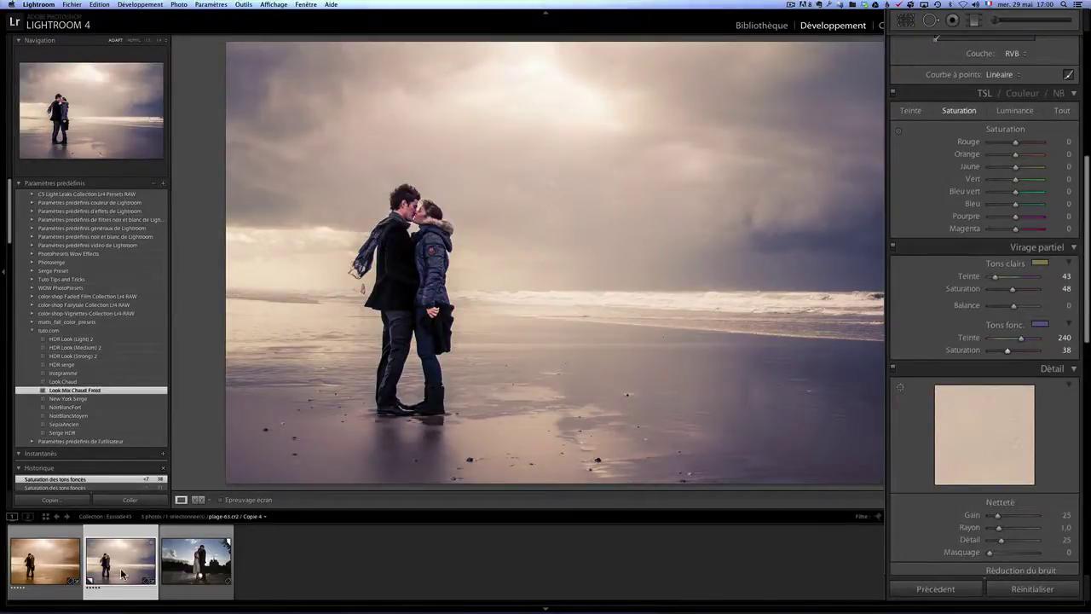
Make a virtual copy of the beach photo with Cmd+'
right_click(121, 572)
mouse_move(145, 492)
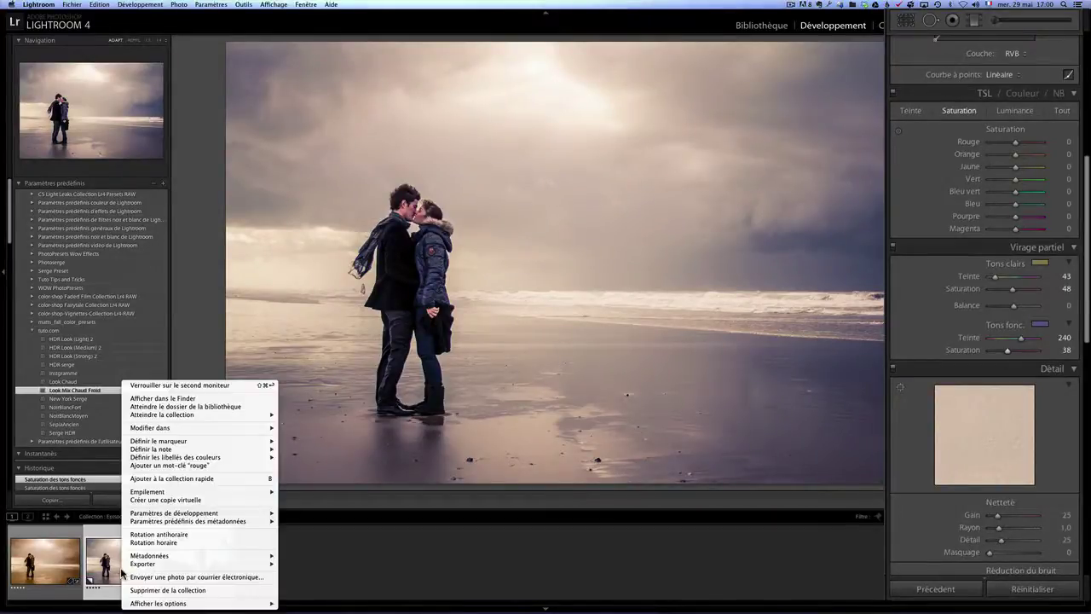
click(196, 499)
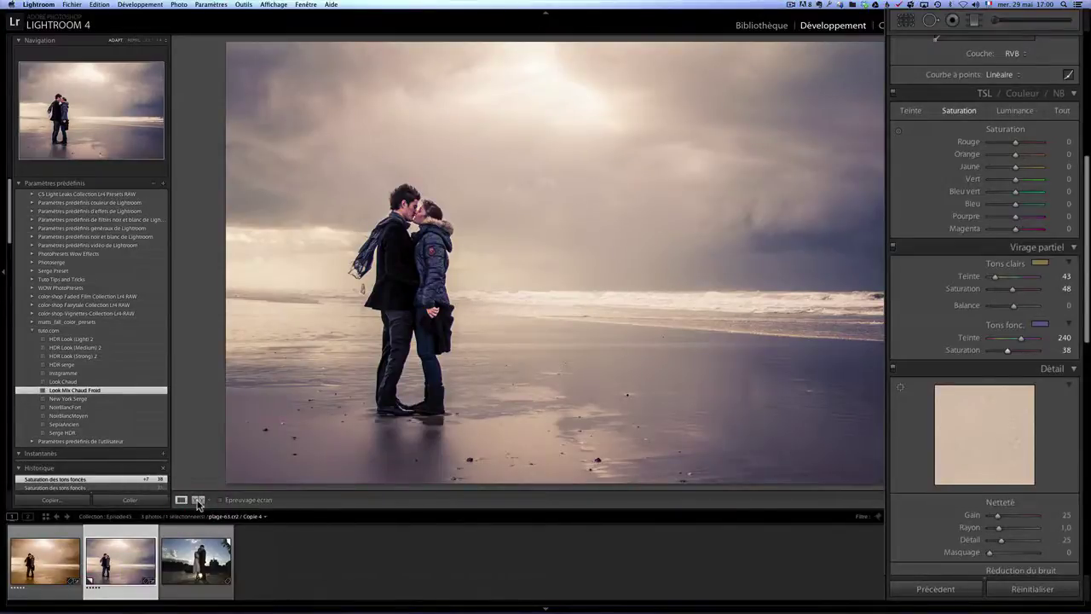
key(super+apostrophe)
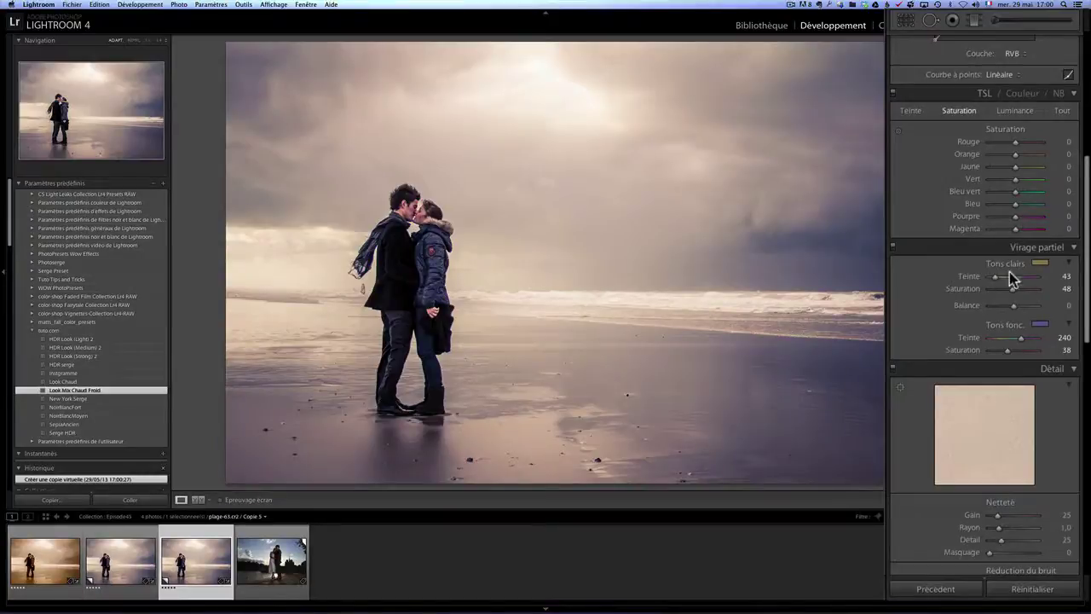
Tint the copy's highlights (Tons clairs) blue at hue 229, saturation 19
click(1045, 264)
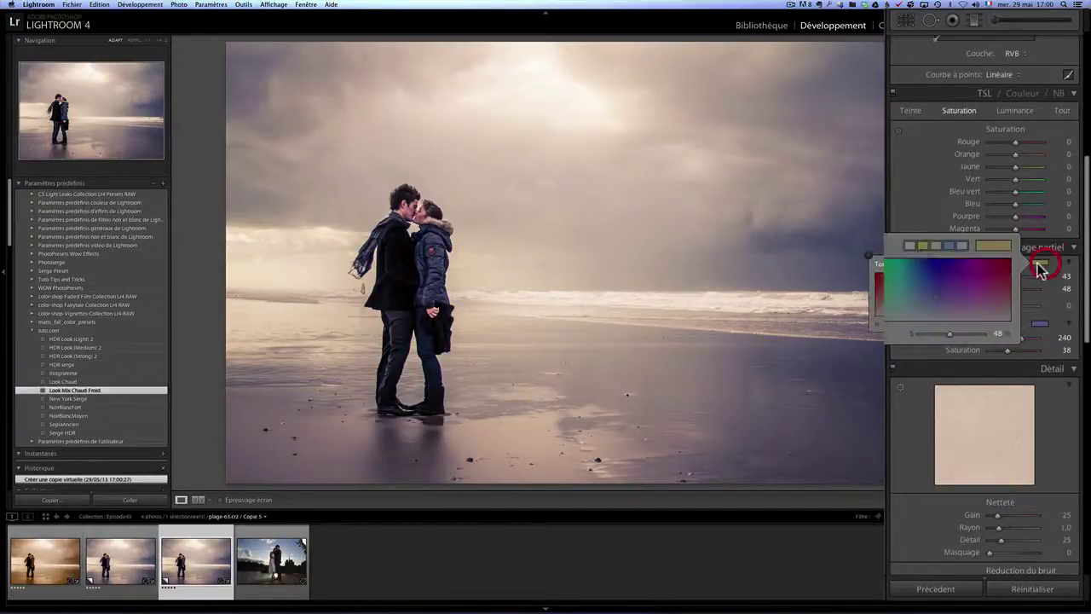
click(929, 263)
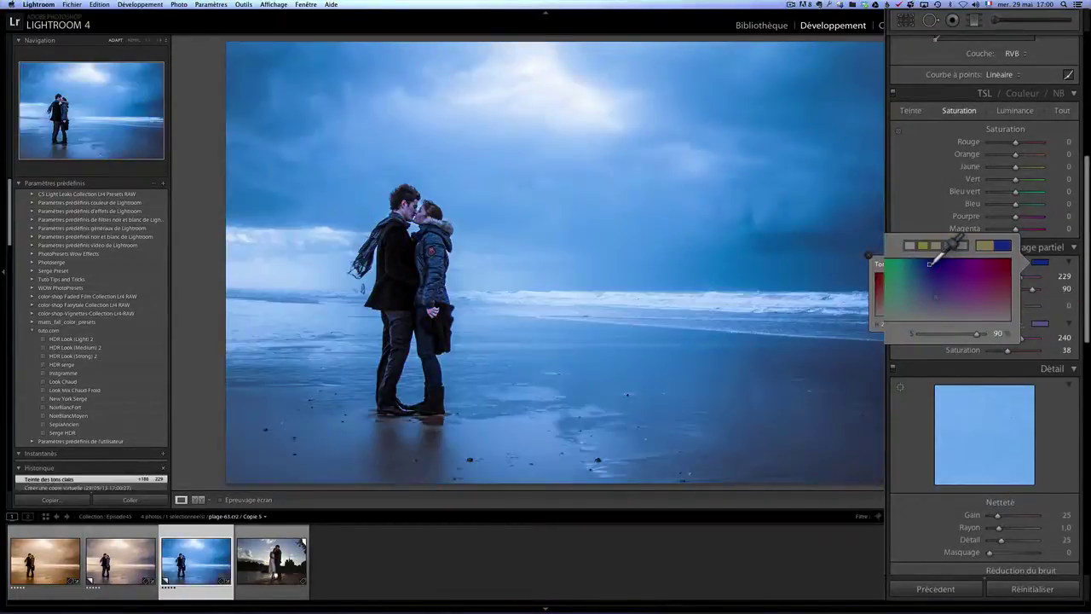
click(869, 255)
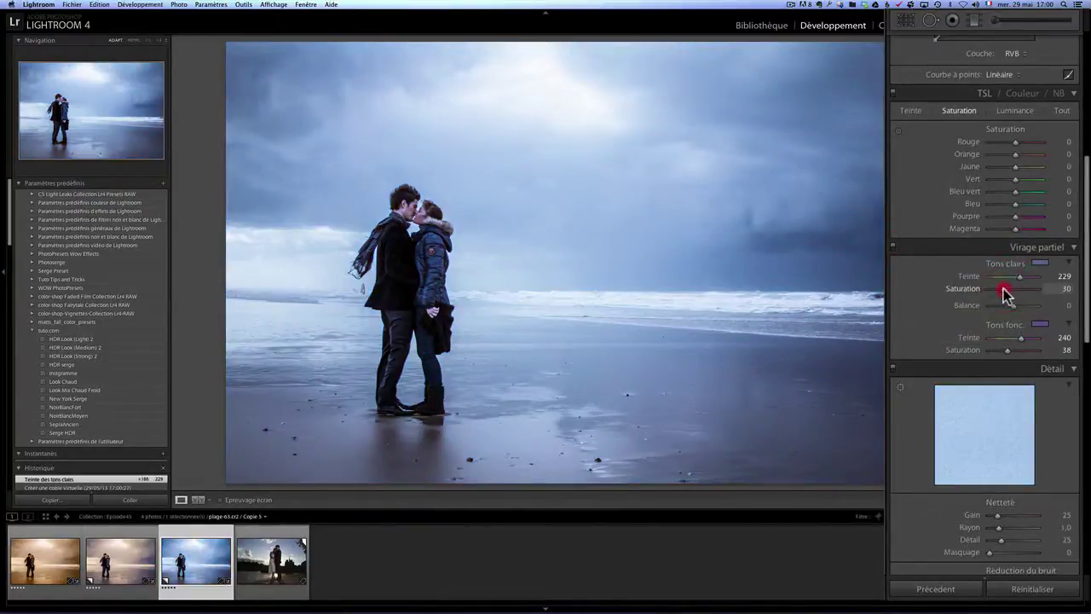
drag(1008, 294, 1001, 295)
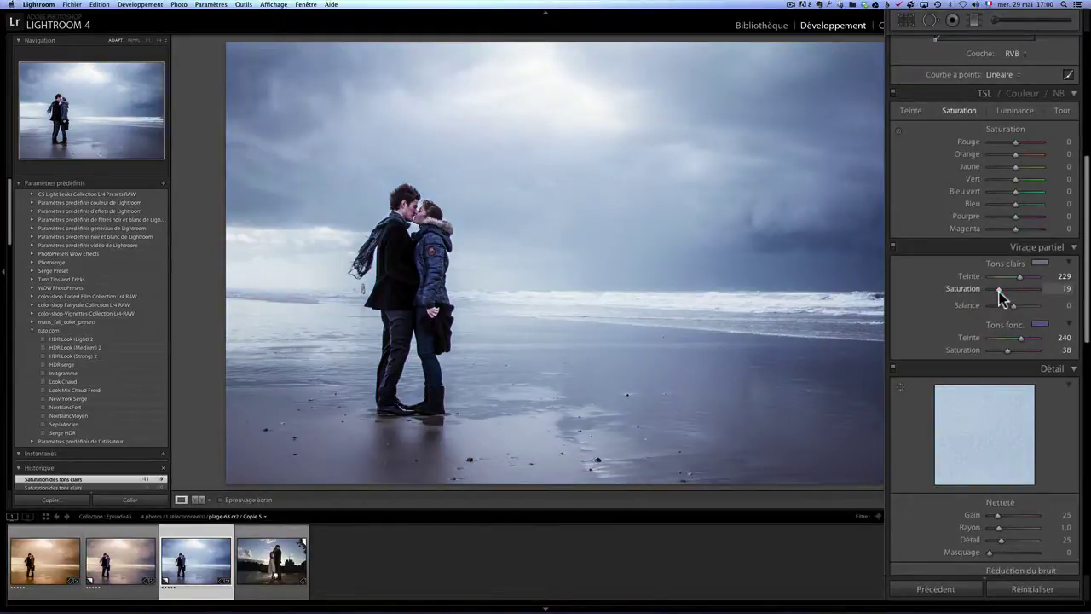
Save the all-blue split tone as preset 'Look Froid' in tuto.com, then view the warm copy
click(163, 182)
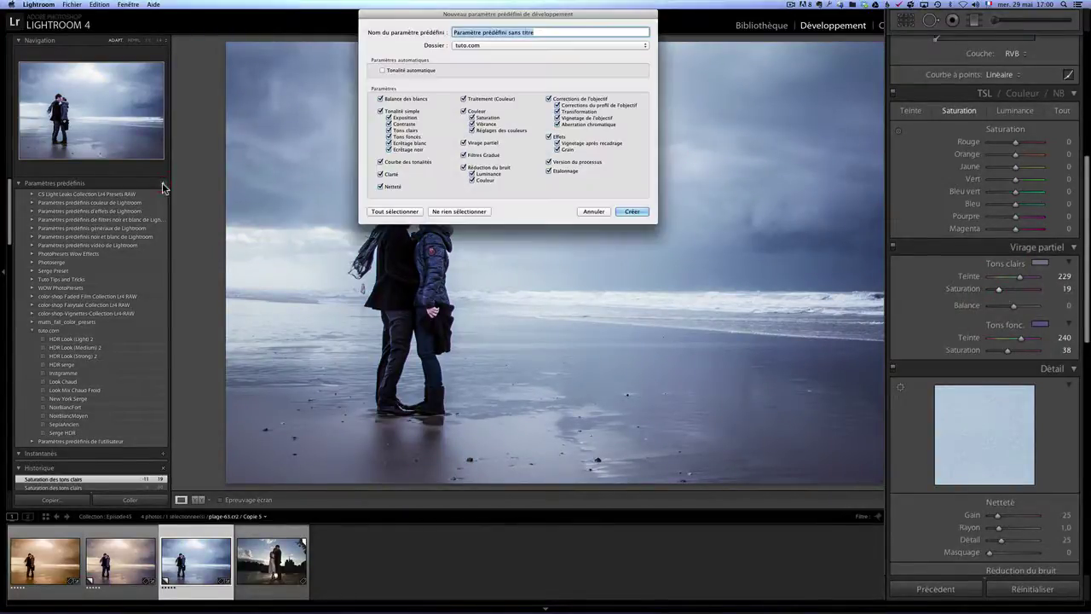
text(Look )
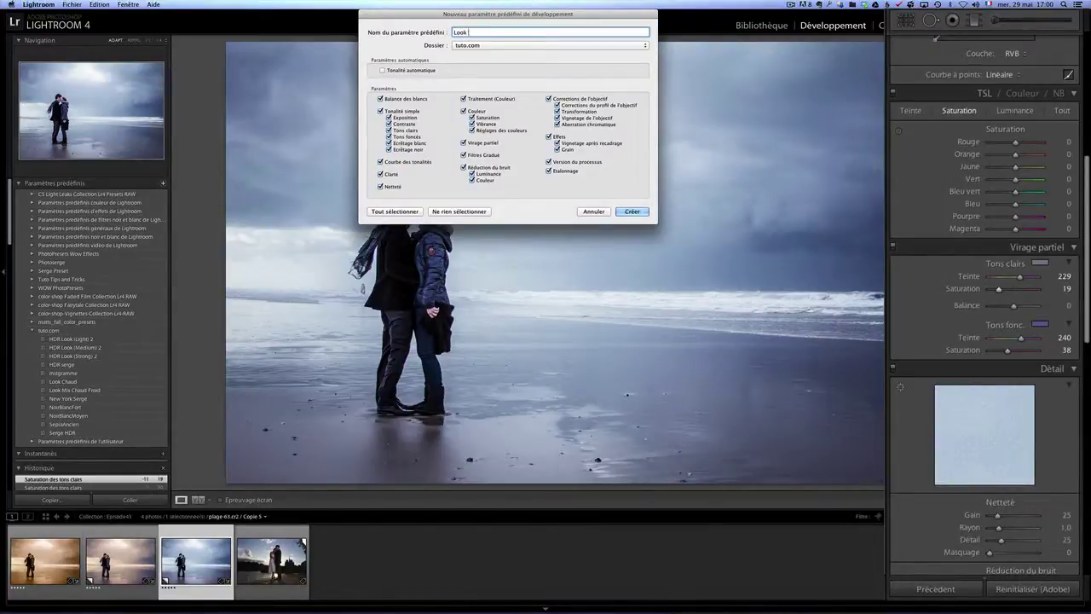
text(Froid)
click(635, 212)
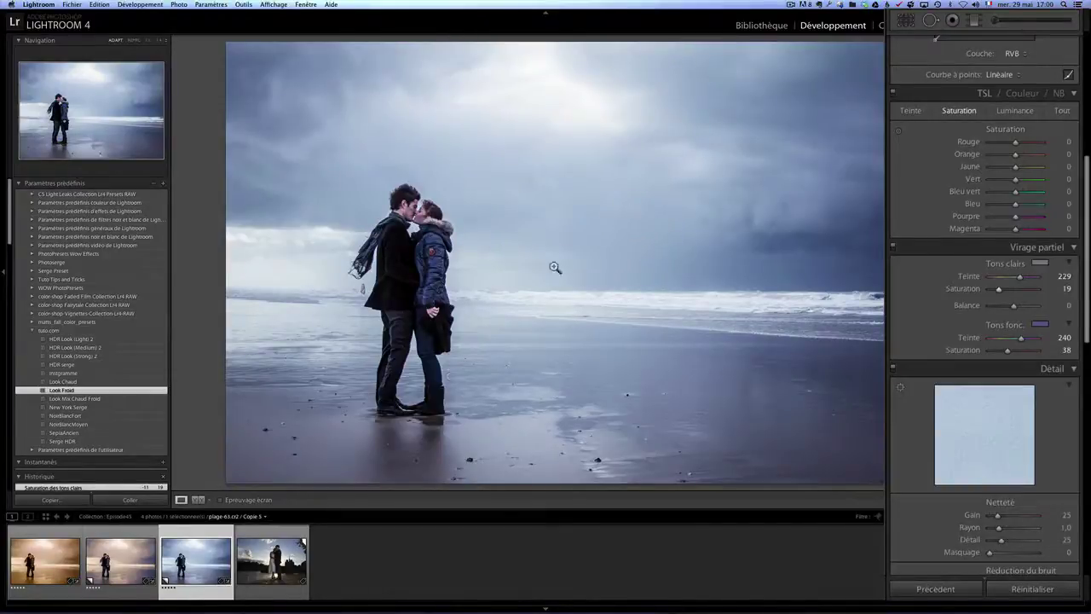
click(38, 573)
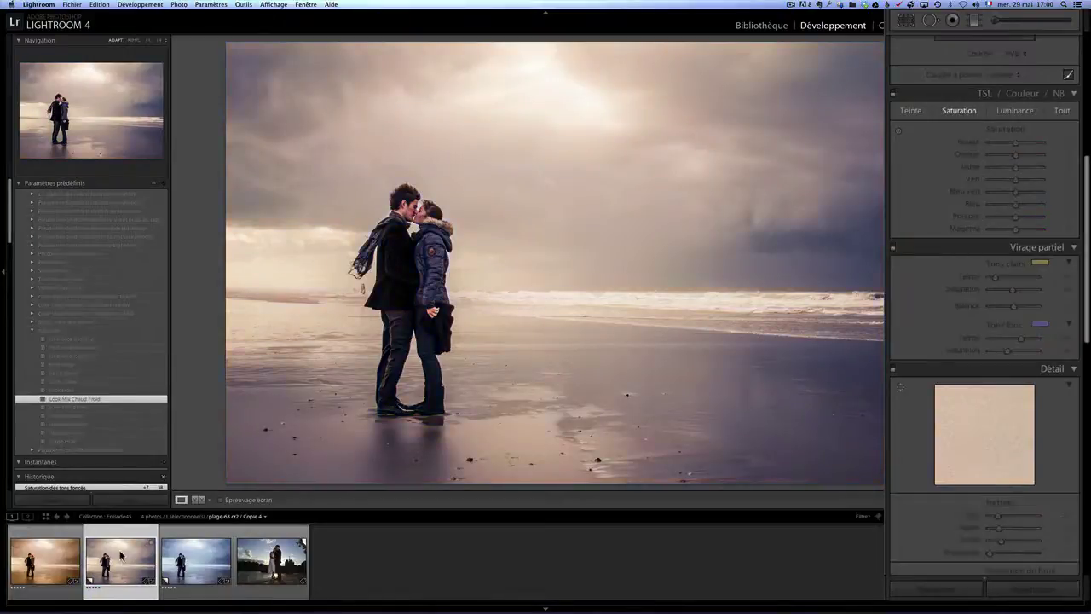
Glance at the cool beach copy, then open the Notre-Dame couple photo Love-63.dng
click(196, 555)
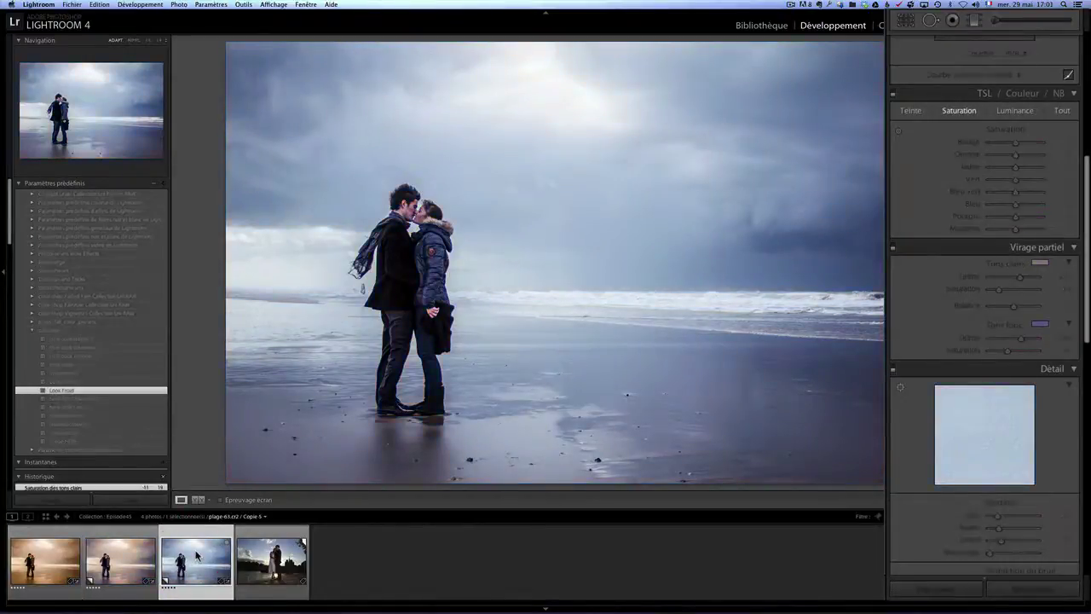
click(266, 554)
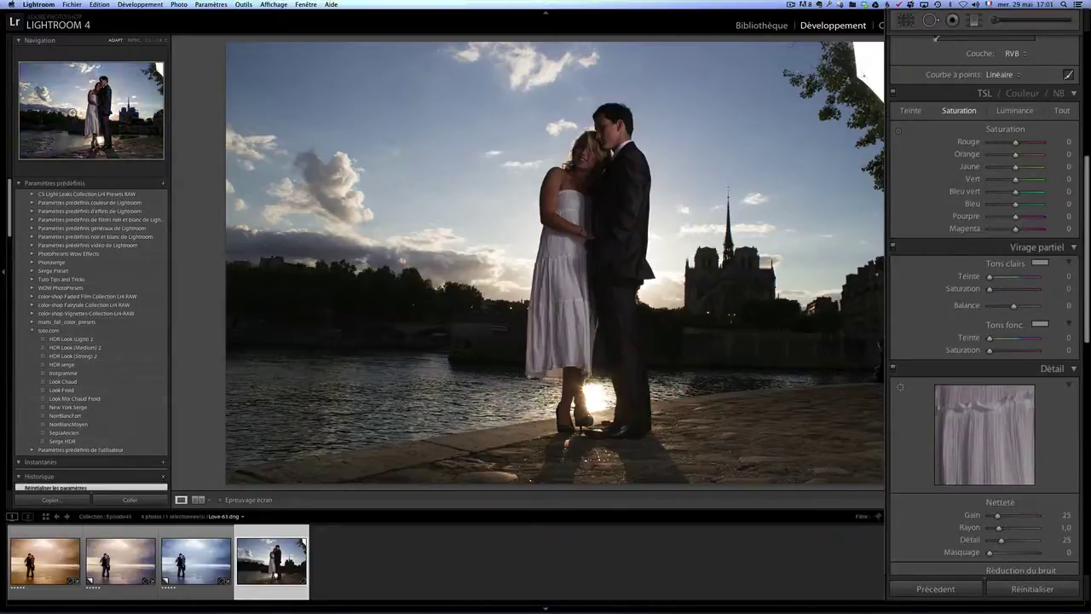
Try Look Chaud, Look Froid and Look Mix Chaud Froid on Love-63.dng, settling on Look Chaud
click(86, 386)
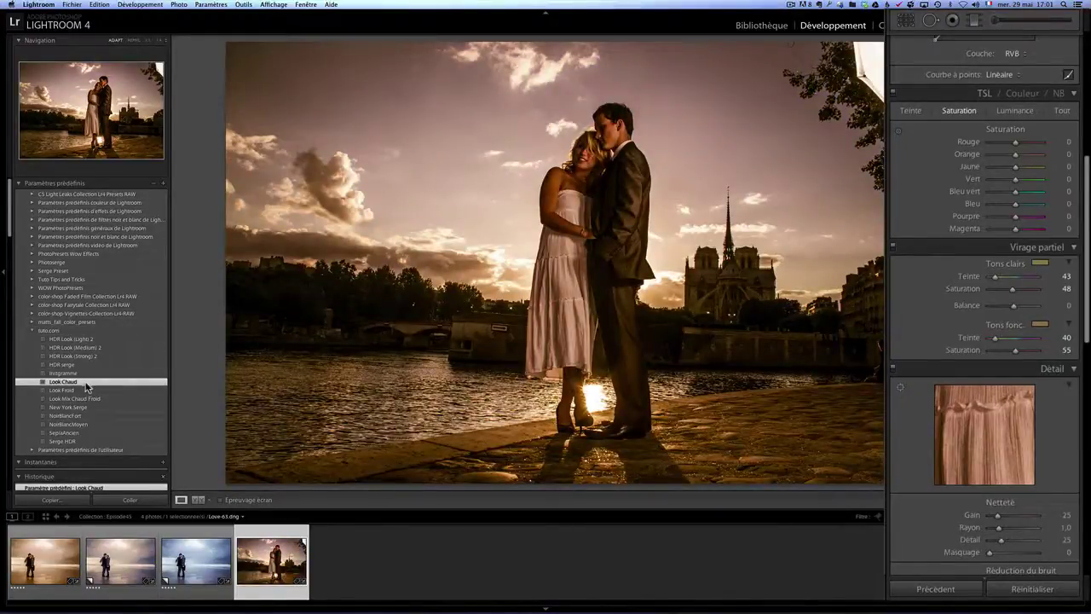
click(86, 390)
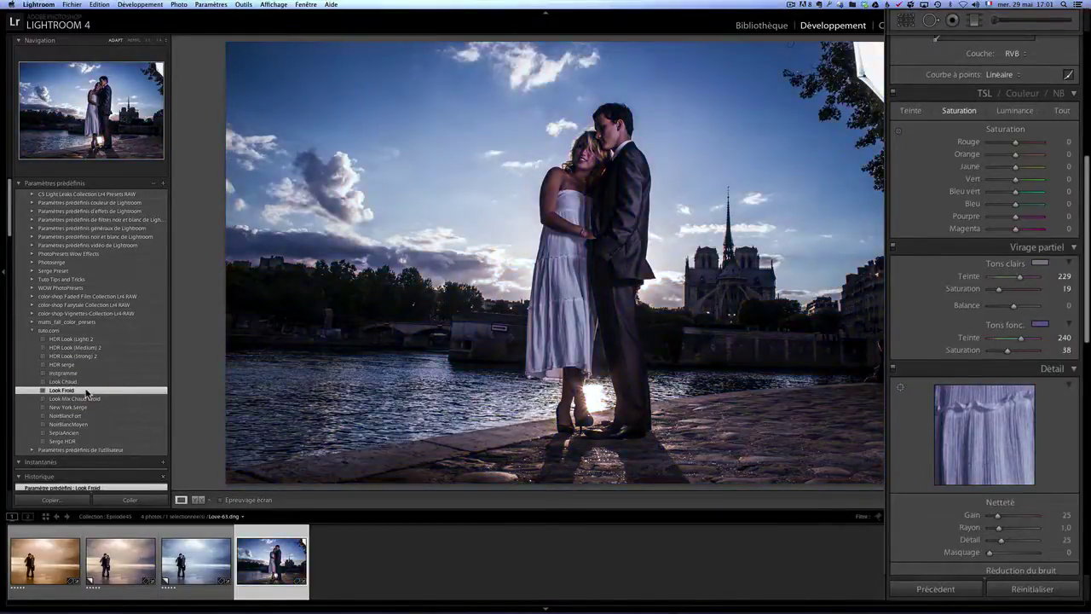
click(96, 398)
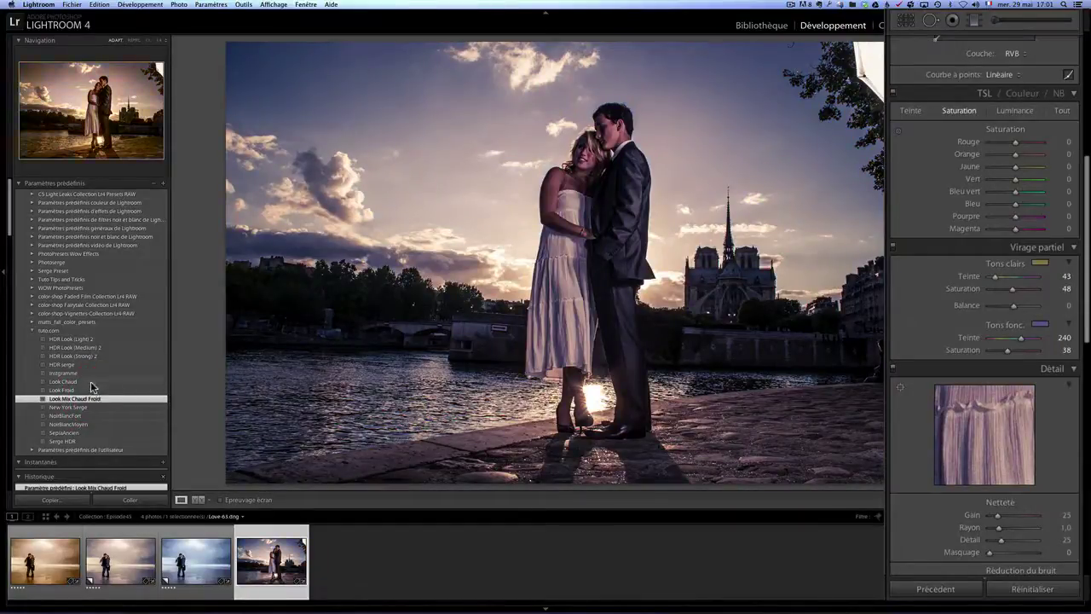
click(91, 382)
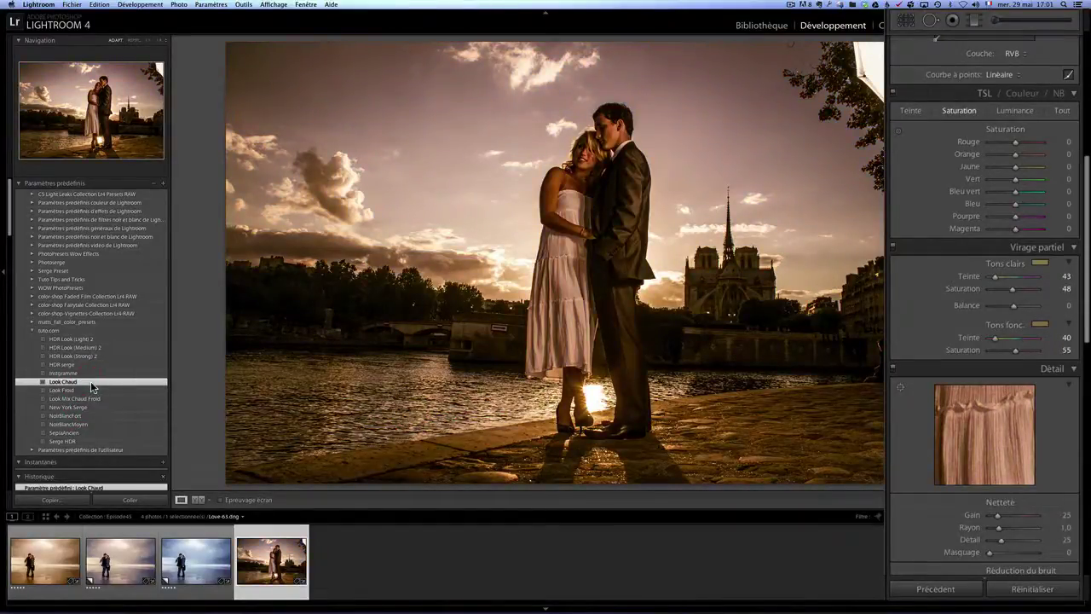
scroll(980, 151, up, 3)
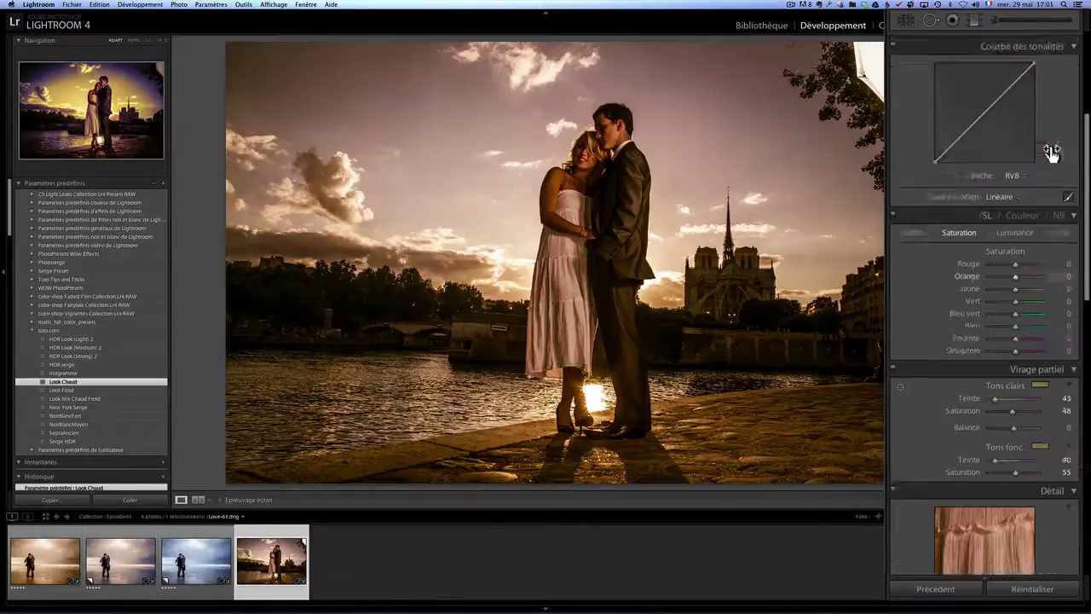
scroll(1039, 151, up, 5)
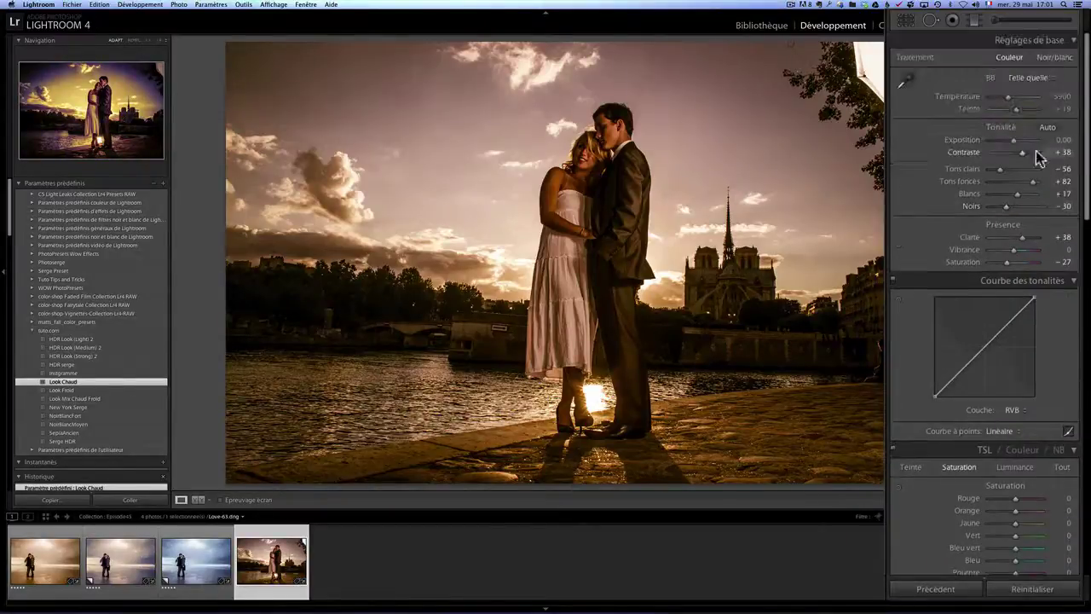
Crop Love-63.dng tighter by pulling in the right edge, then bring up the Adjustment Brush
click(908, 19)
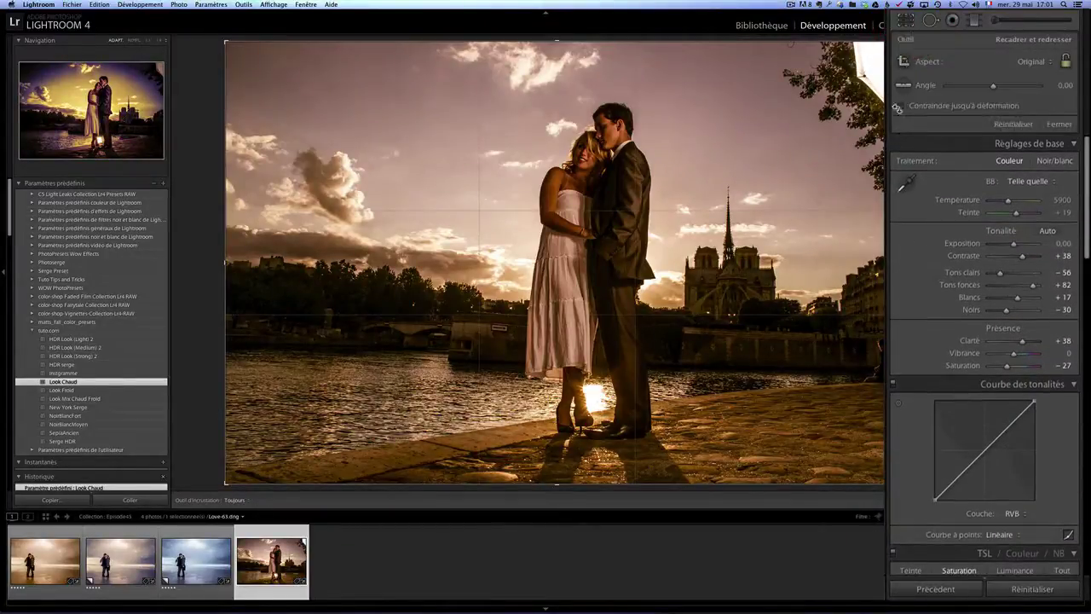
drag(883, 264, 831, 263)
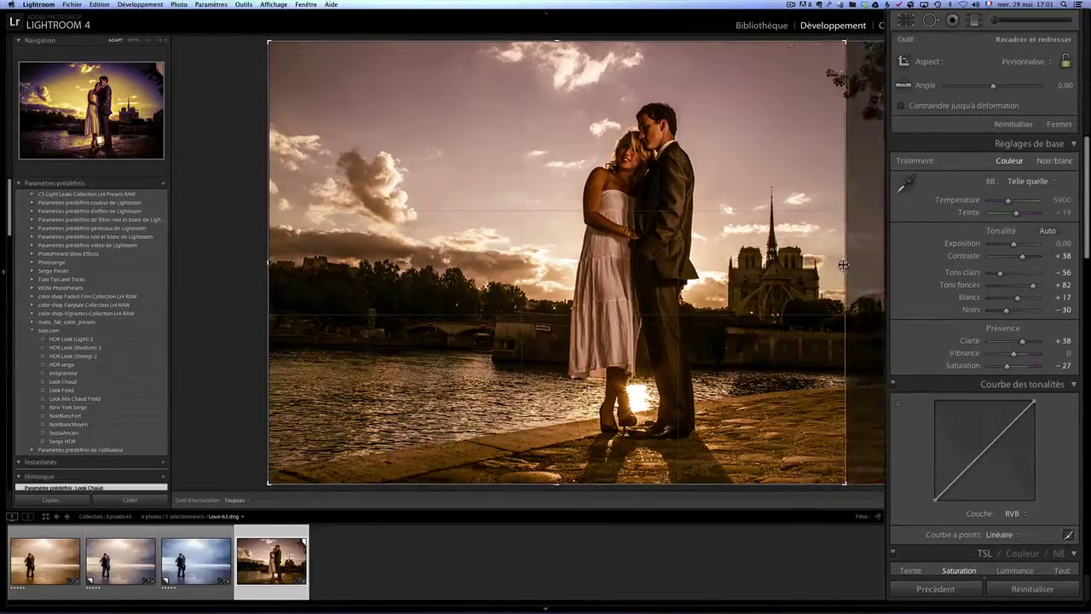
key(Return)
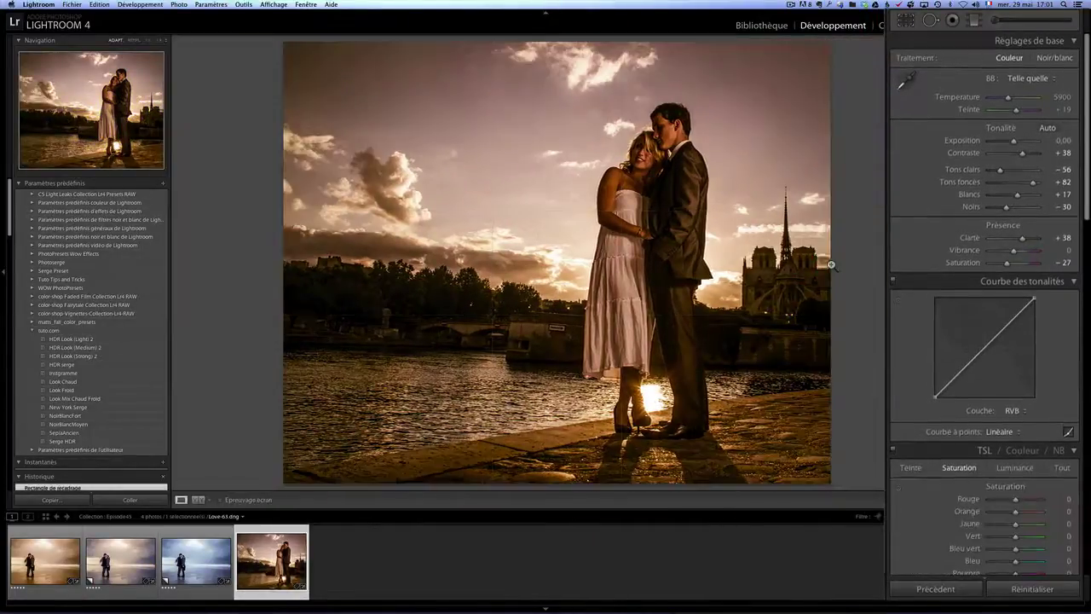
click(997, 18)
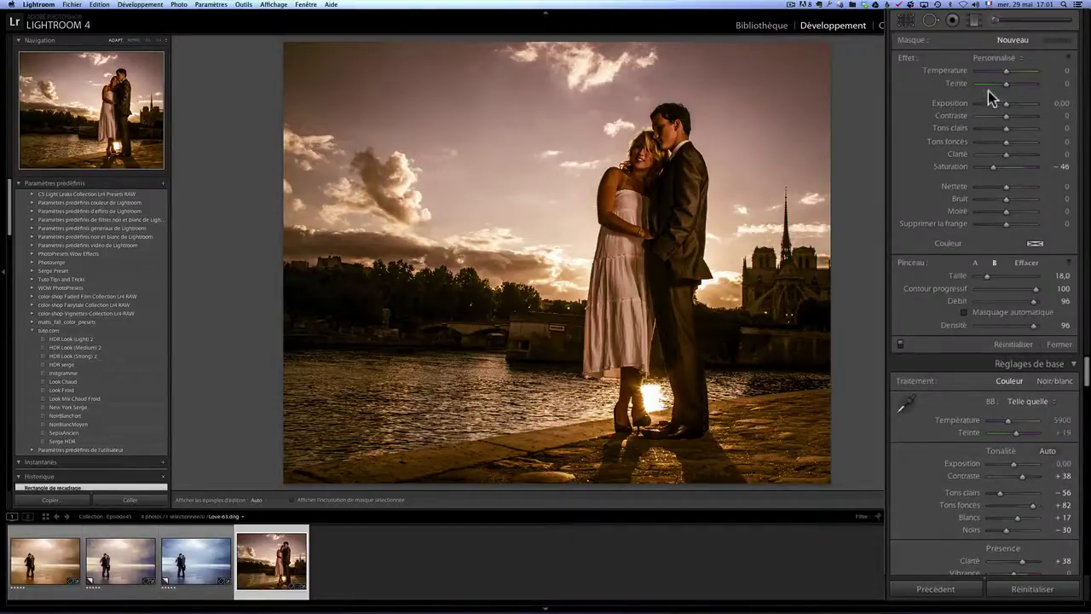
Reset the brush effects and paint a 0.60-exposure stroke over the couple, then close it
double_click(908, 58)
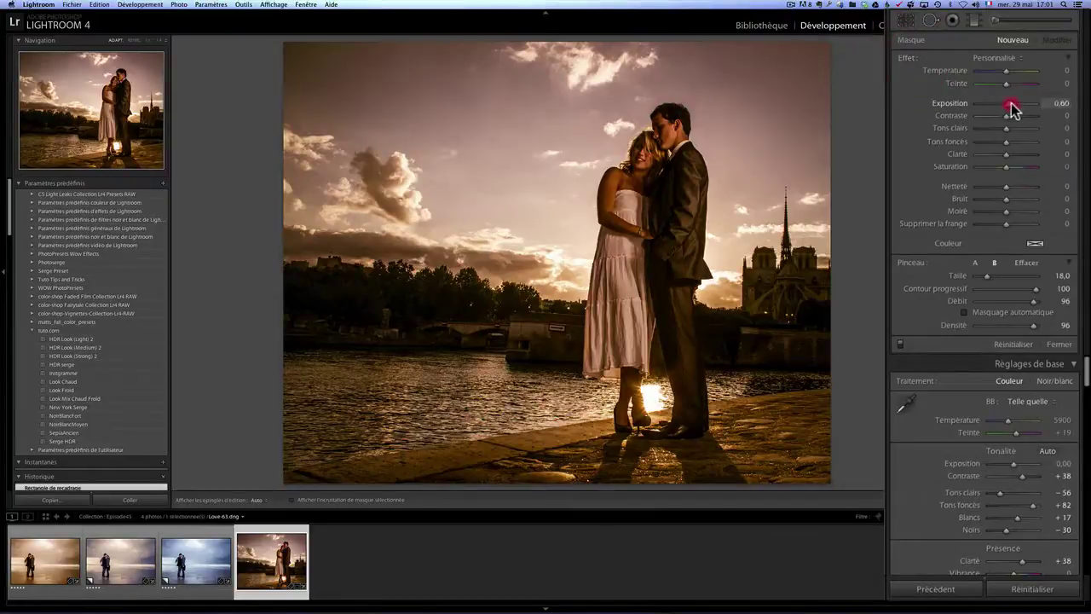
drag(1007, 103, 1011, 103)
scroll(661, 185, down, 3)
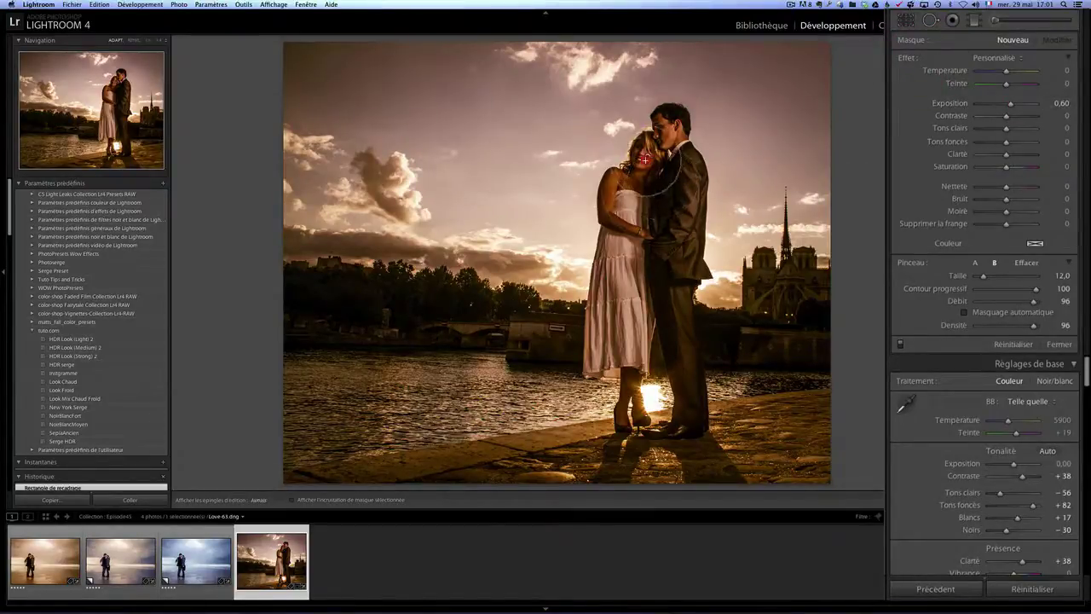
mouse_move(651, 229)
mouse_down()
mouse_move(648, 156)
mouse_move(661, 279)
mouse_up()
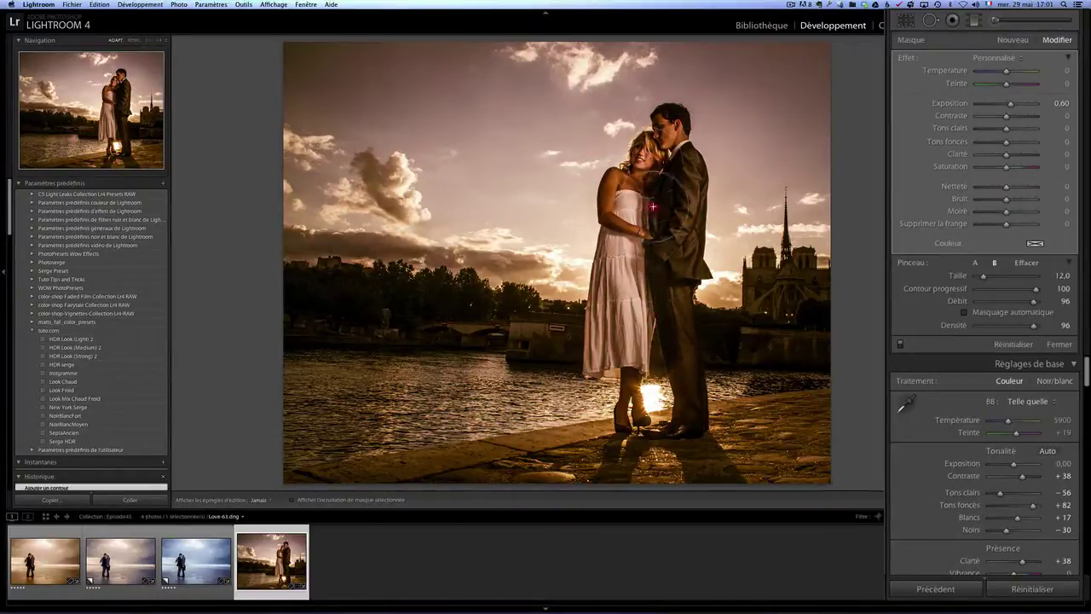
key(h)
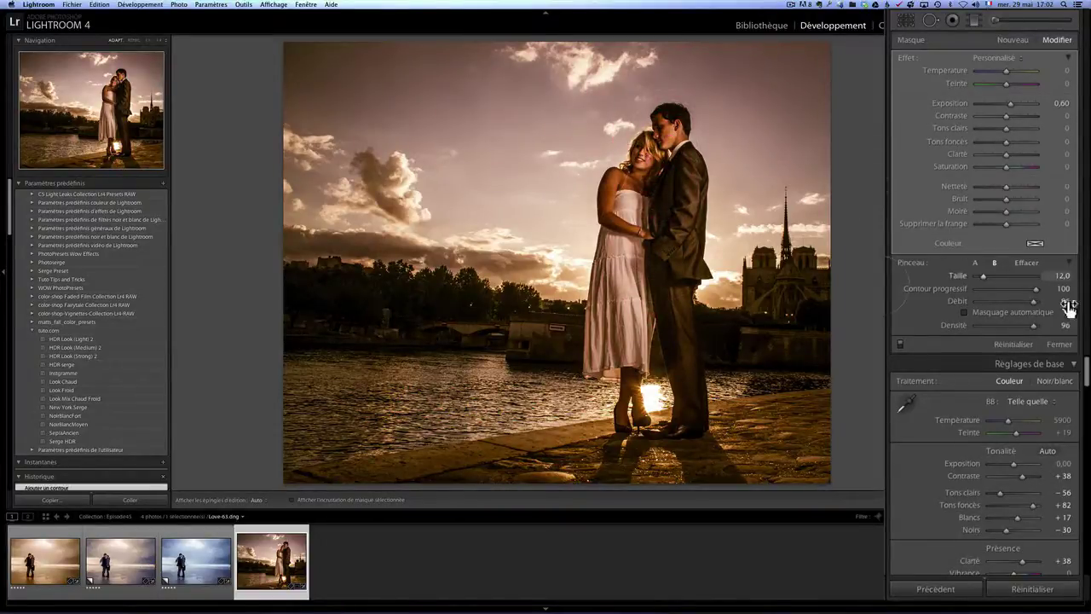
click(1059, 344)
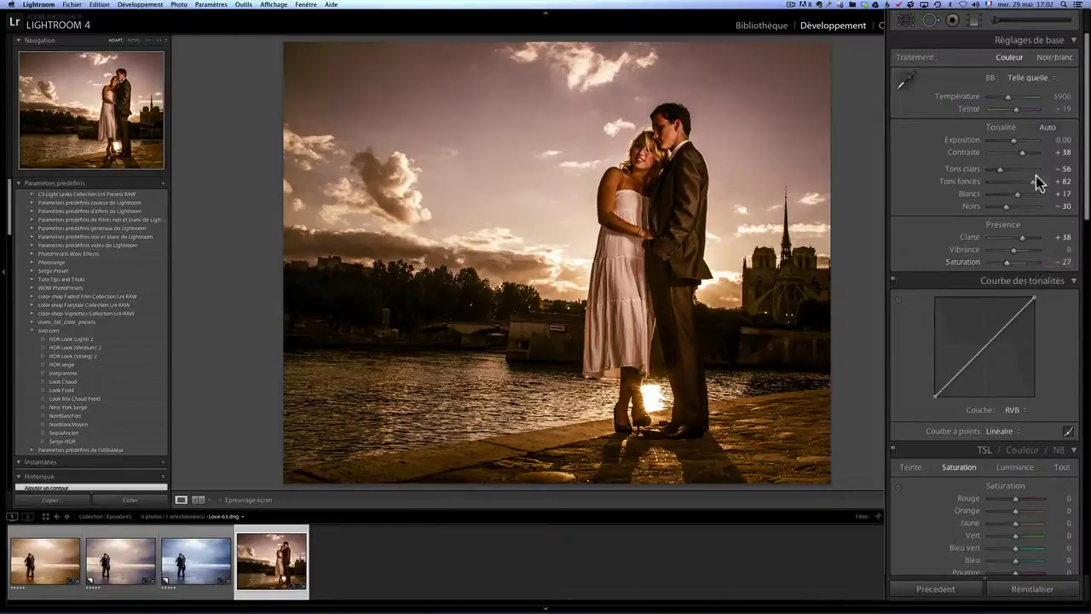
In Réglages de base, set Tons foncés to +100 and Exposition to +0.05
drag(1031, 184, 1038, 184)
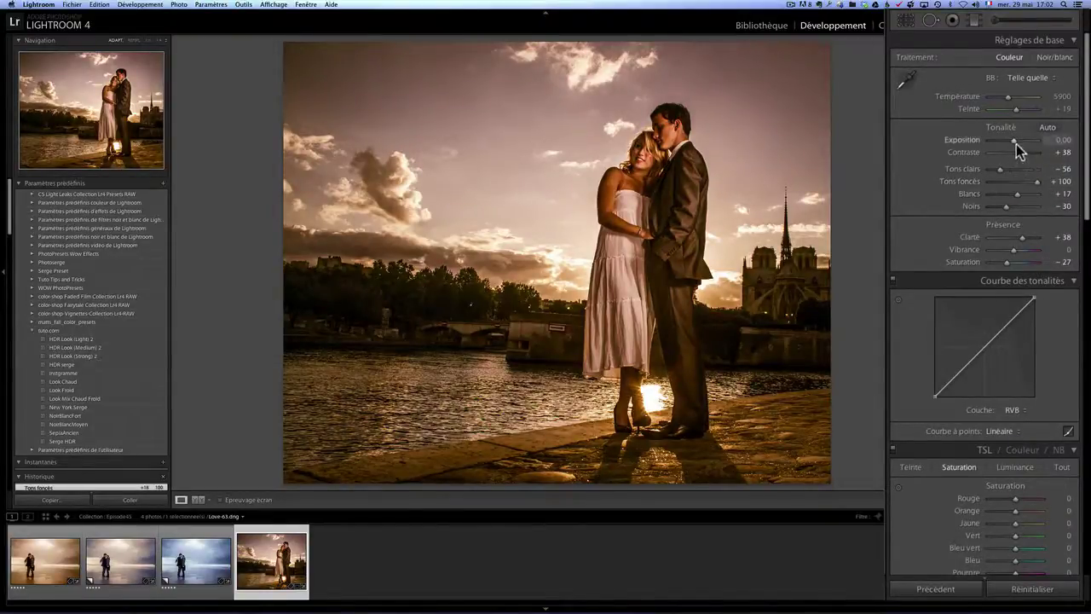
drag(1017, 143, 1015, 143)
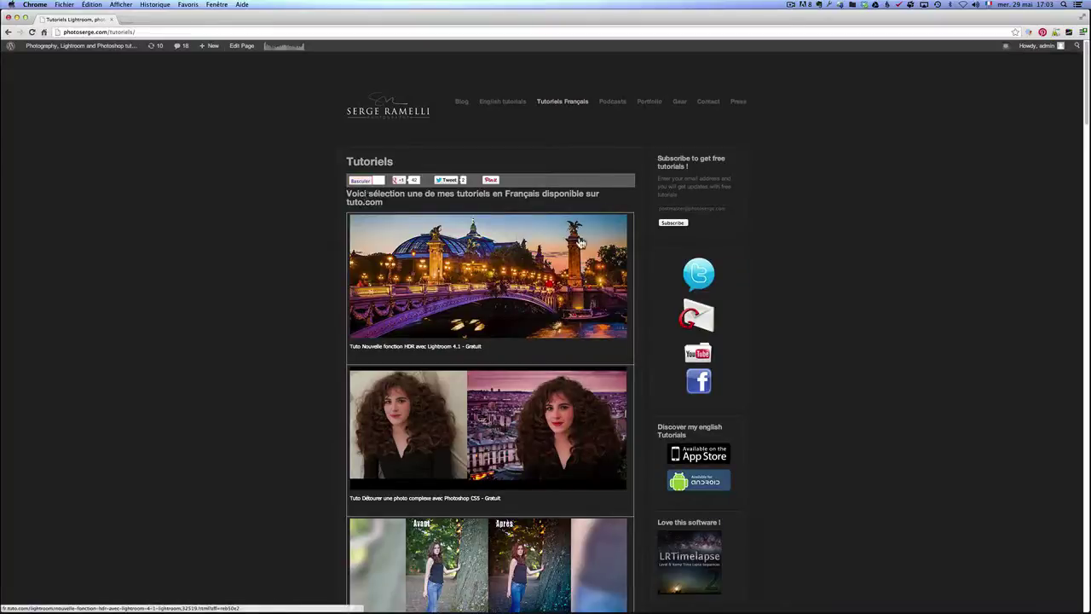
Scroll through the photoserge.com Tutoriels page and back up to the Lightroom 4 course tiles
scroll(579, 243, down, 3)
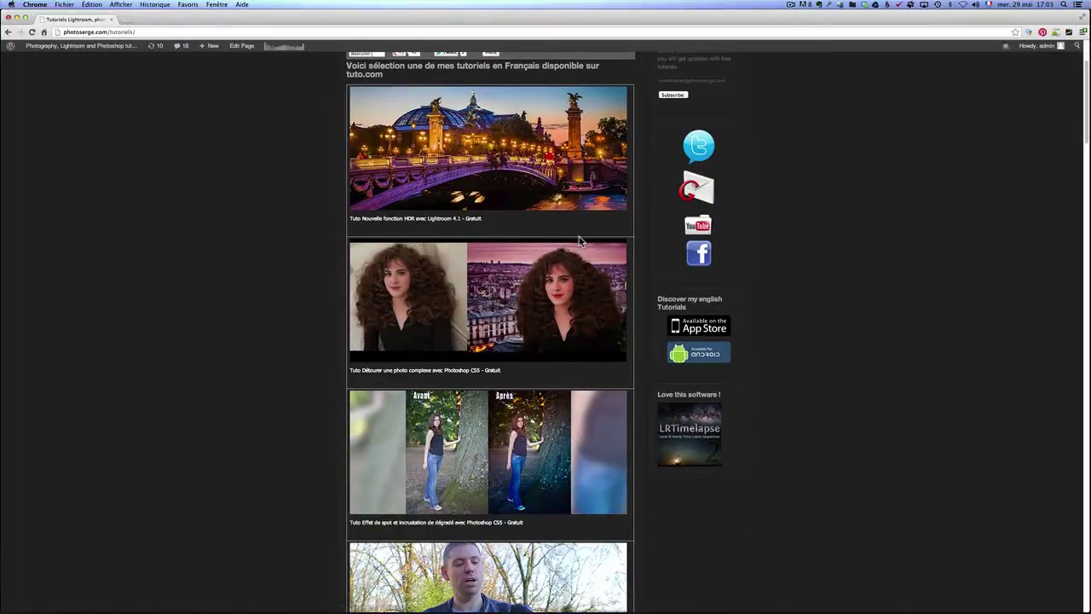
scroll(579, 241, down, 3)
scroll(555, 205, down, 4)
scroll(555, 206, down, 6)
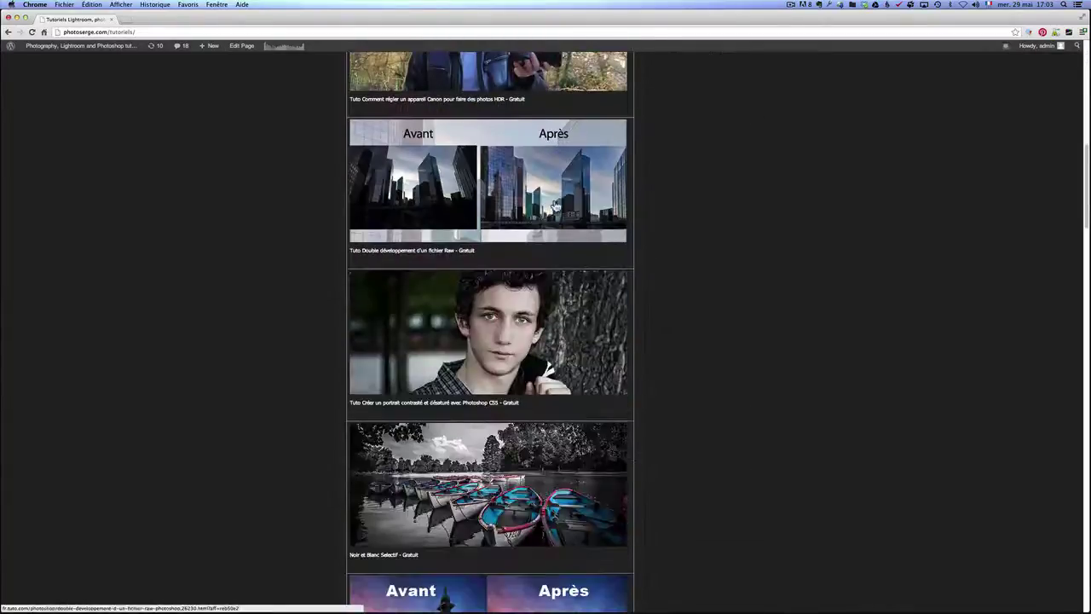
scroll(554, 206, down, 5)
scroll(555, 206, down, 3)
scroll(555, 208, down, 3)
scroll(551, 223, down, 5)
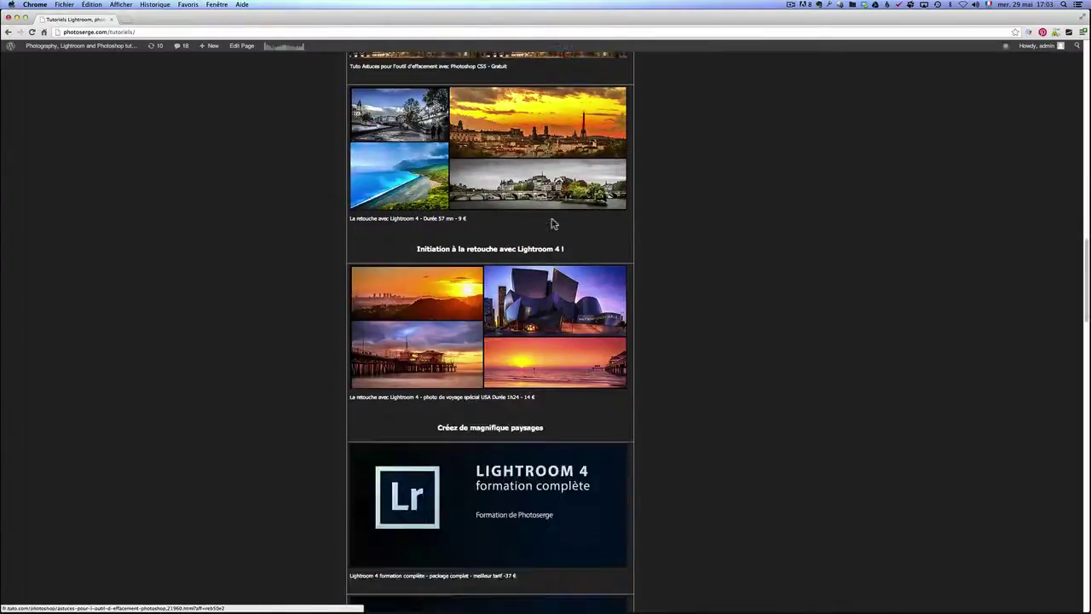
scroll(553, 224, down, 3)
scroll(596, 340, down, 5)
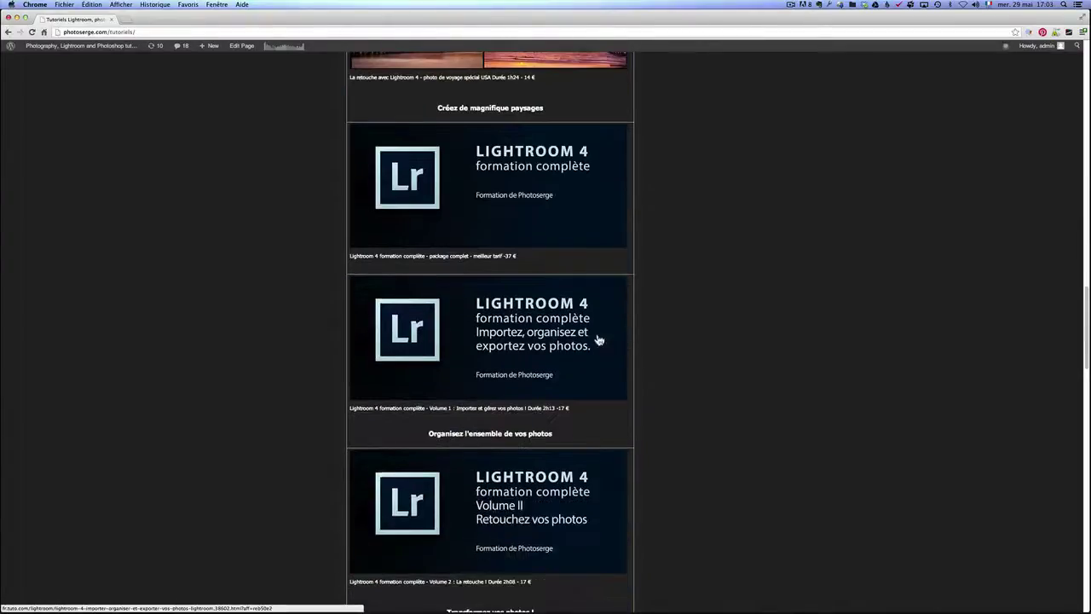
scroll(598, 340, down, 5)
scroll(599, 340, down, 8)
scroll(598, 340, up, 4)
scroll(598, 340, up, 6)
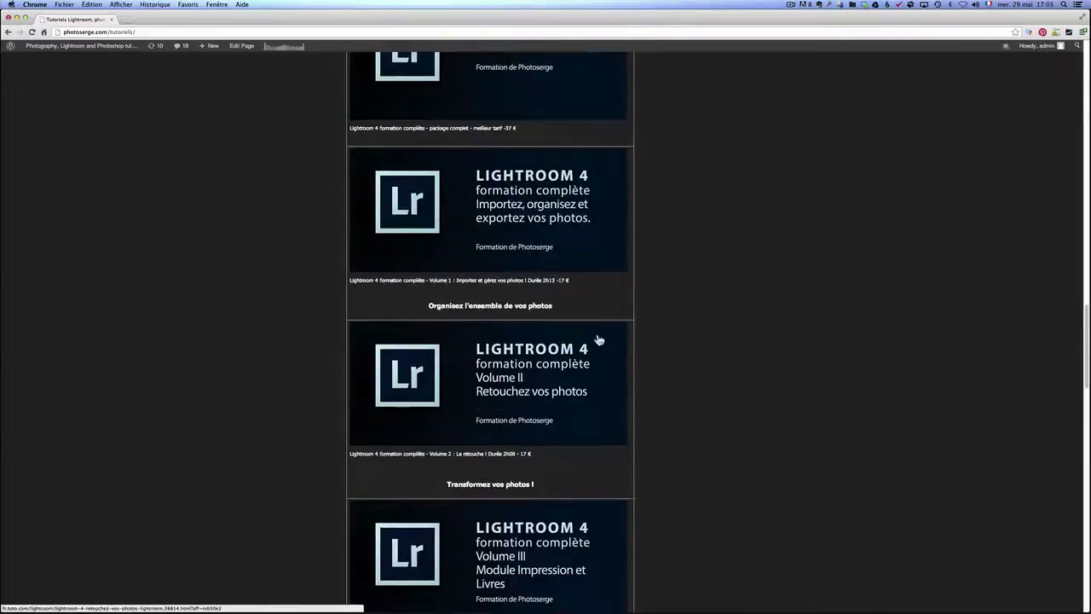
scroll(598, 340, up, 5)
scroll(598, 340, up, 4)
scroll(598, 340, up, 5)
scroll(598, 340, up, 4)
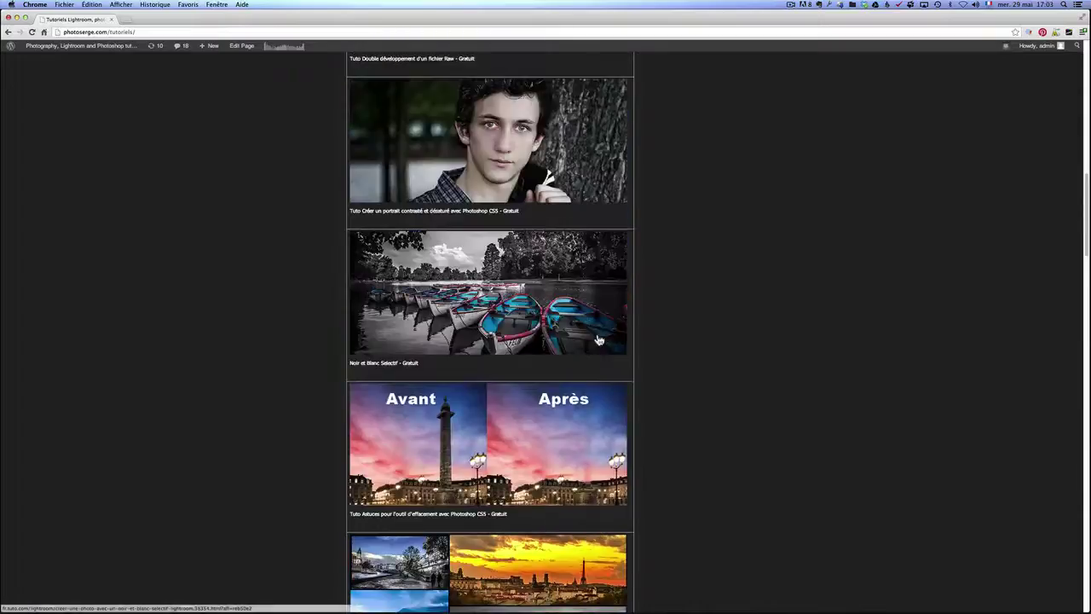
scroll(598, 340, down, 5)
scroll(598, 340, down, 4)
scroll(598, 340, down, 5)
scroll(598, 340, down, 6)
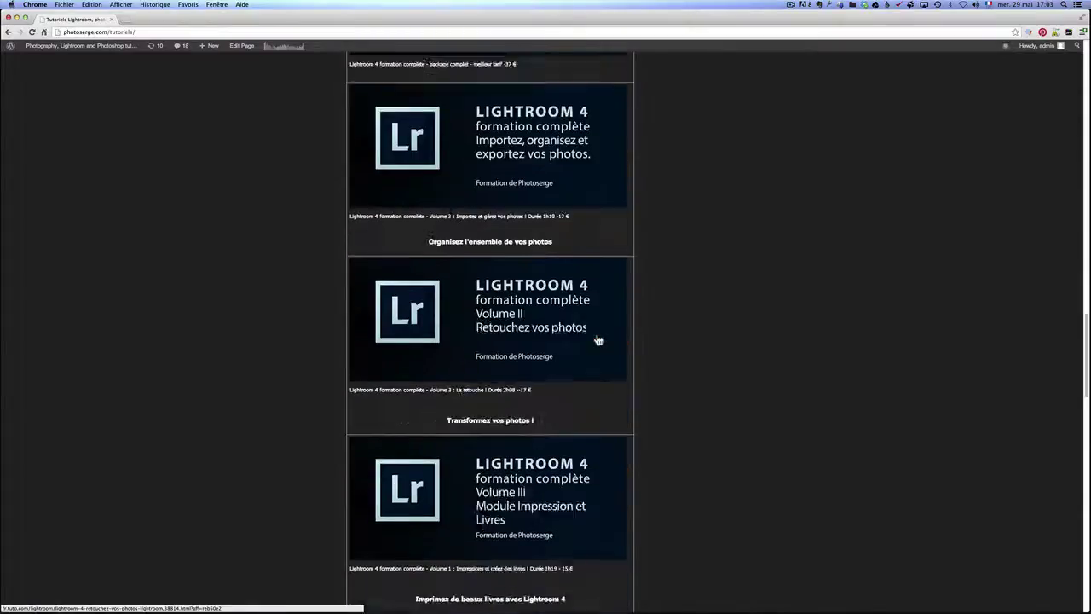
scroll(598, 340, down, 5)
scroll(599, 340, down, 5)
scroll(598, 340, down, 5)
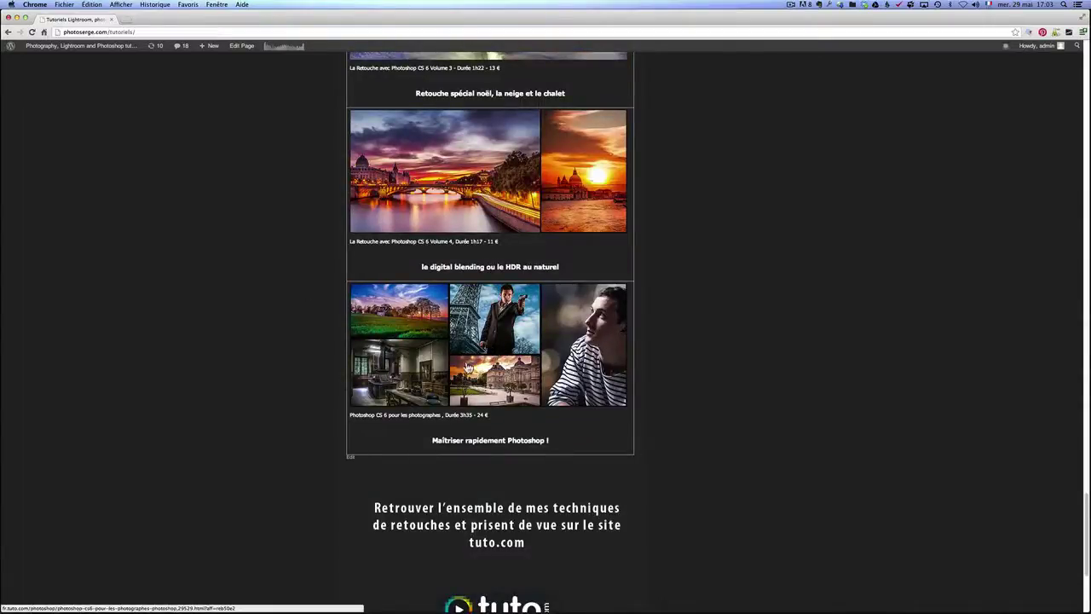
scroll(552, 318, up, 3)
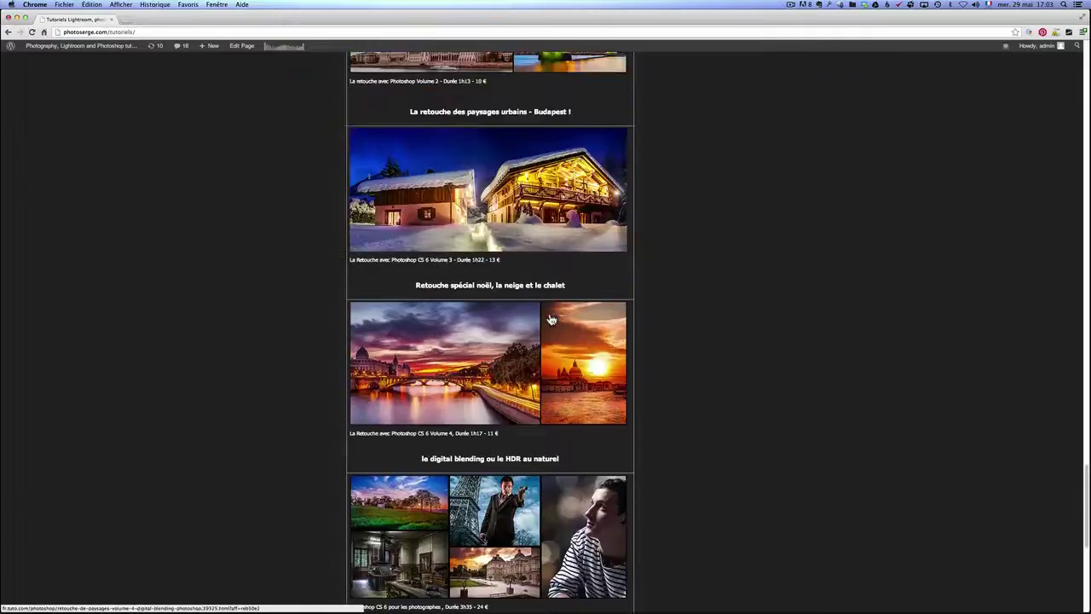
scroll(551, 319, up, 2)
scroll(552, 316, up, 1)
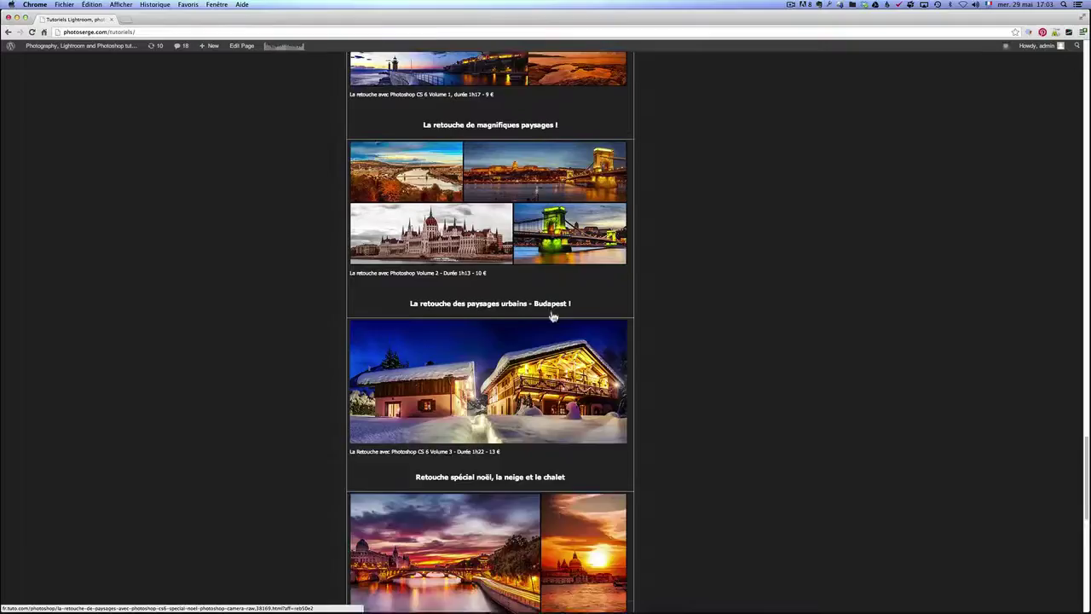
scroll(552, 316, up, 1)
scroll(553, 316, up, 2)
scroll(551, 315, up, 3)
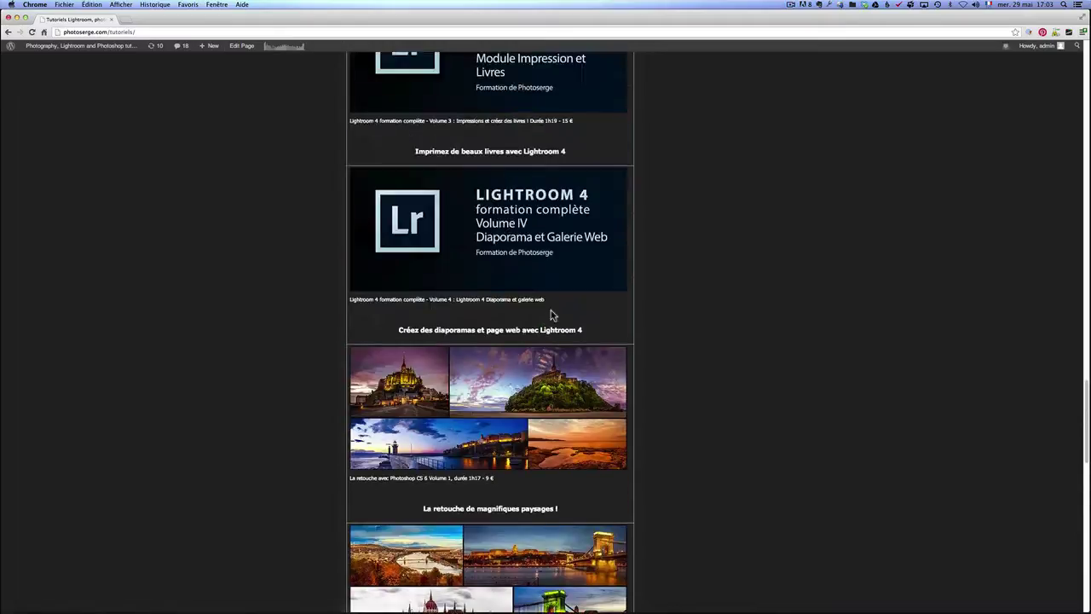